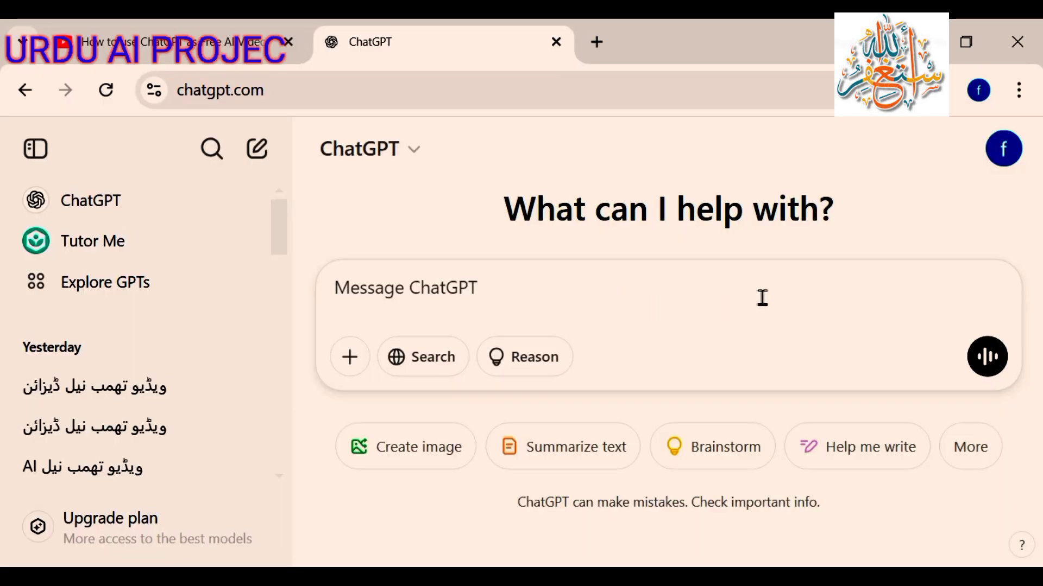
Step: Open the GPT directory and search it for Visla
{"action": "left_click", "coordinate": [650, 311]}
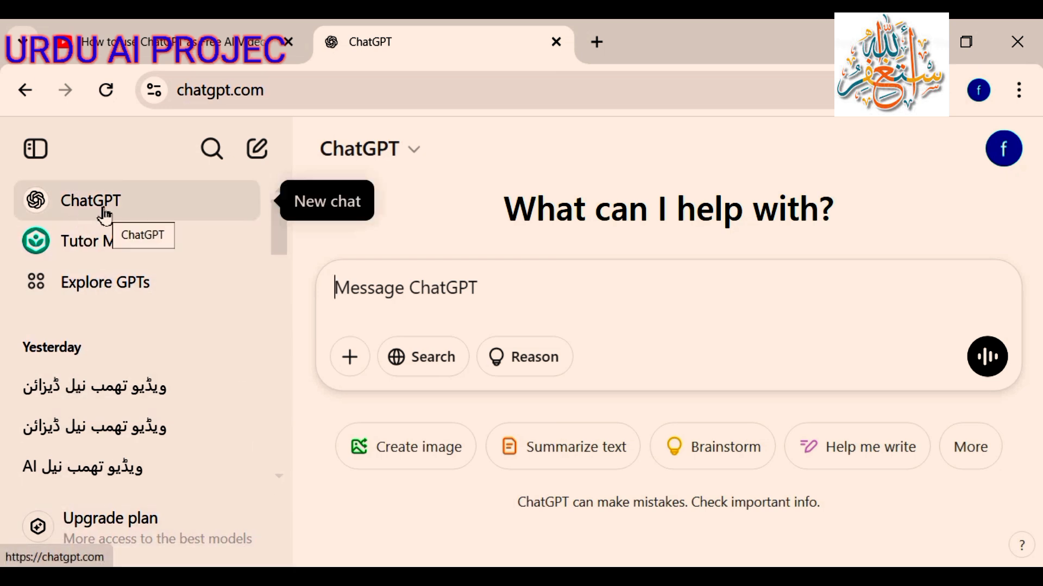
{"action": "left_click", "coordinate": [109, 293]}
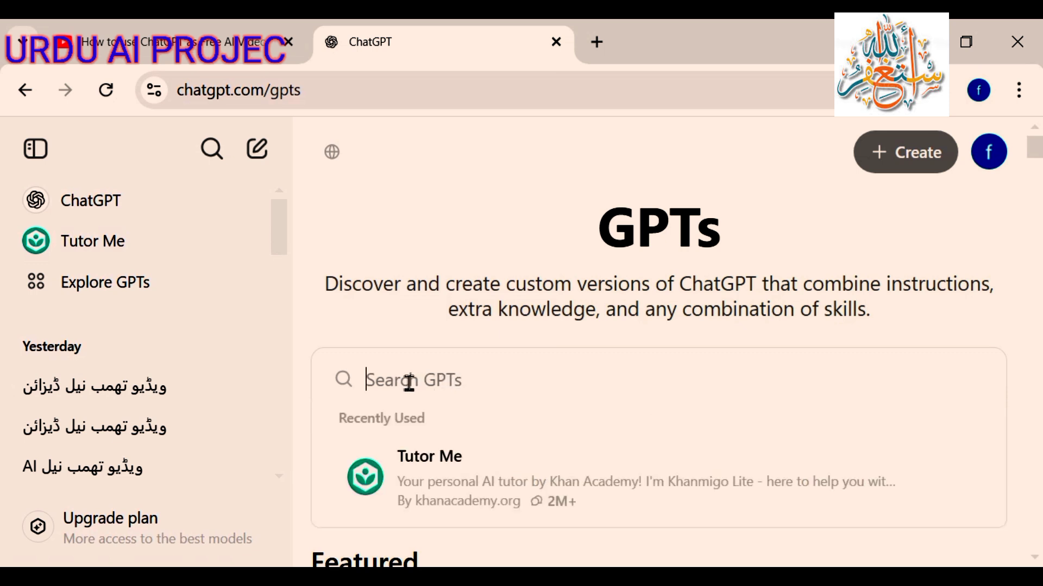
{"action": "right_click", "coordinate": [409, 382]}
{"action": "left_click", "coordinate": [440, 325]}
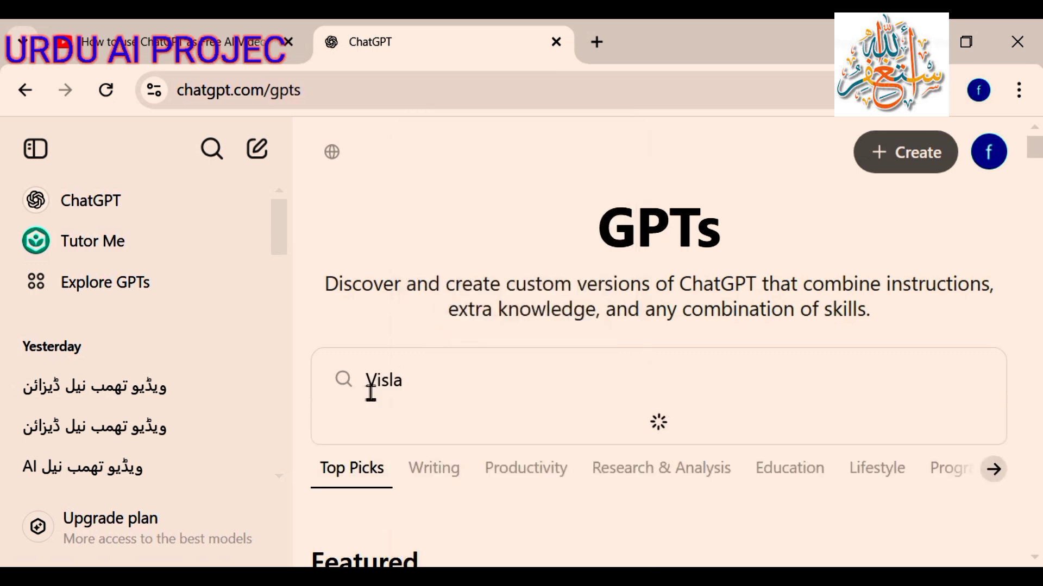
Step: Open the details of Video Maker GPT by Visla from the search results
{"action": "left_click_drag", "start_coordinate": [411, 385], "coordinate": [368, 386]}
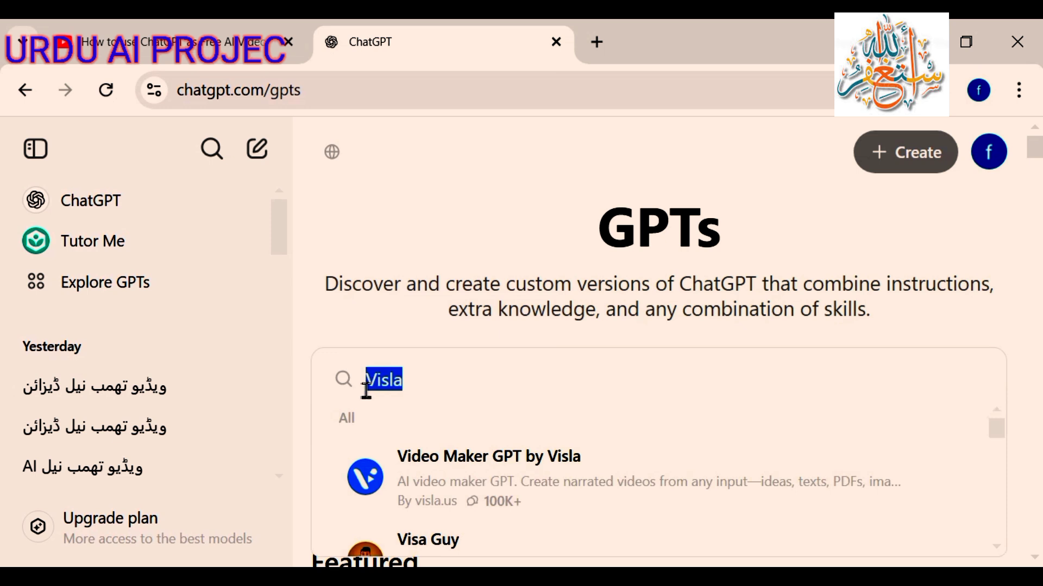
{"action": "left_click", "coordinate": [441, 391]}
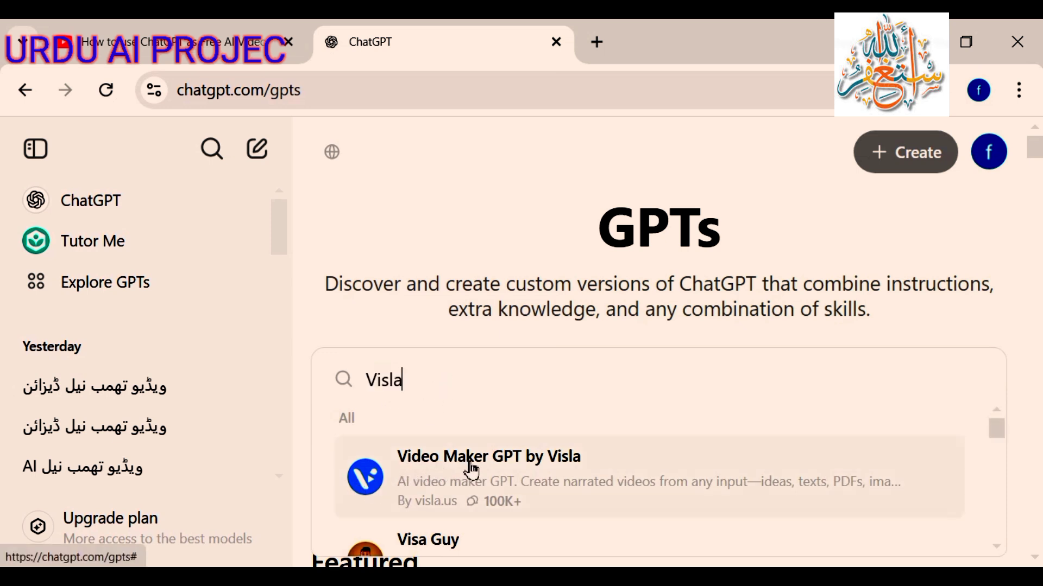
{"action": "mouse_move", "coordinate": [996, 434]}
{"action": "left_mouse_down"}
{"action": "mouse_move", "coordinate": [1001, 462]}
{"action": "mouse_move", "coordinate": [1003, 425]}
{"action": "left_mouse_up"}
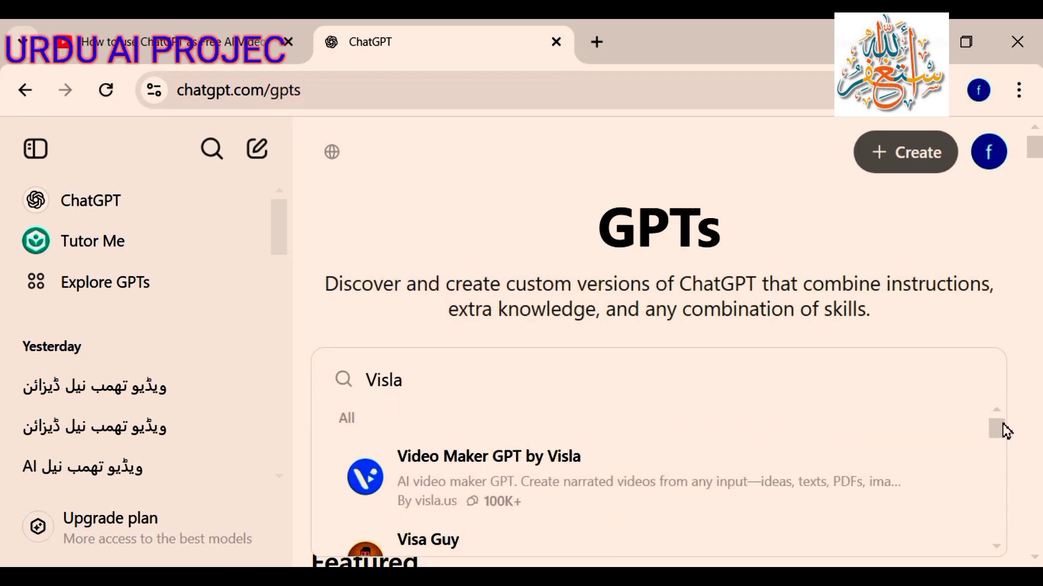
{"action": "left_click", "coordinate": [422, 471]}
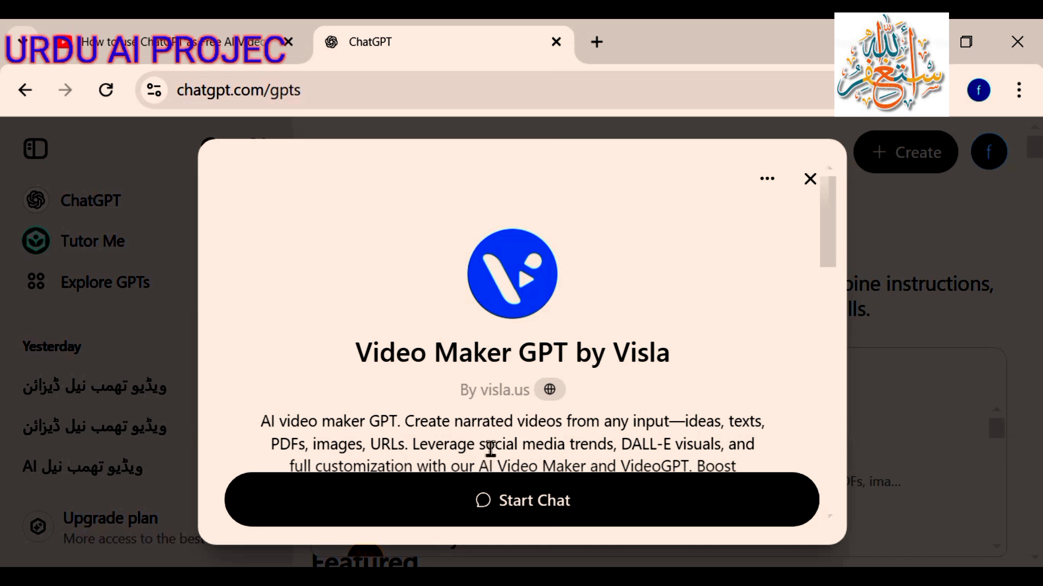
Step: Review the GPT's rating, category, conversation count, conversation starters and capabilities in its details
{"action": "left_click_drag", "start_coordinate": [825, 242], "coordinate": [818, 331]}
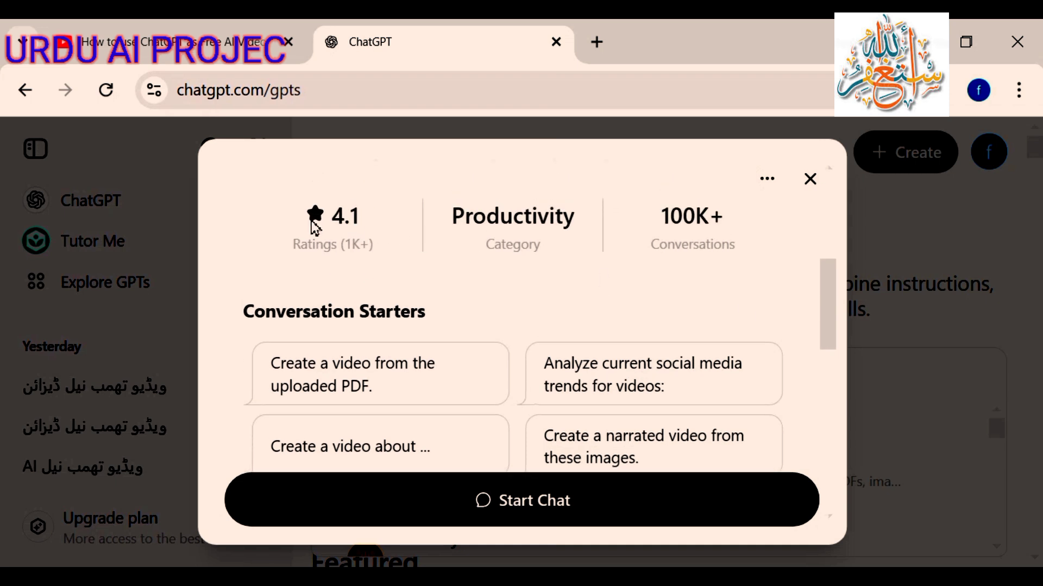
{"action": "left_click_drag", "start_coordinate": [362, 228], "coordinate": [761, 244]}
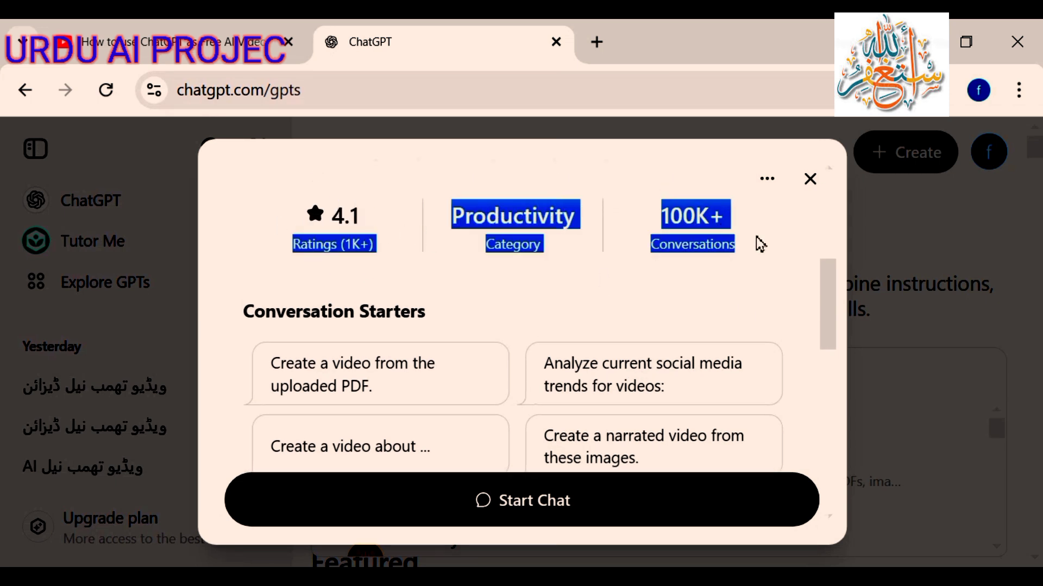
{"action": "left_click", "coordinate": [685, 274]}
{"action": "left_click_drag", "start_coordinate": [828, 291], "coordinate": [823, 327]}
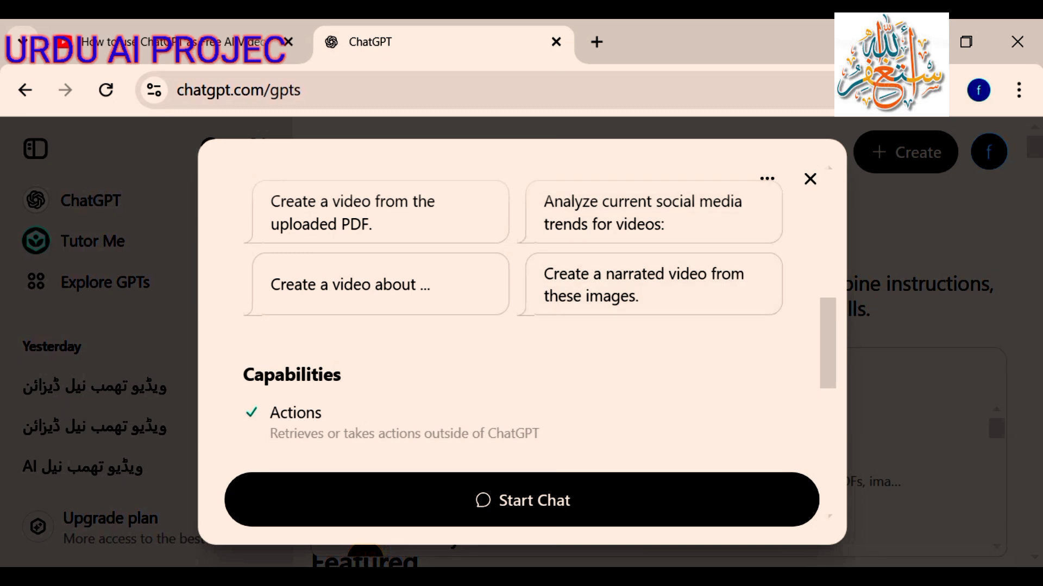
{"action": "right_click", "coordinate": [816, 577]}
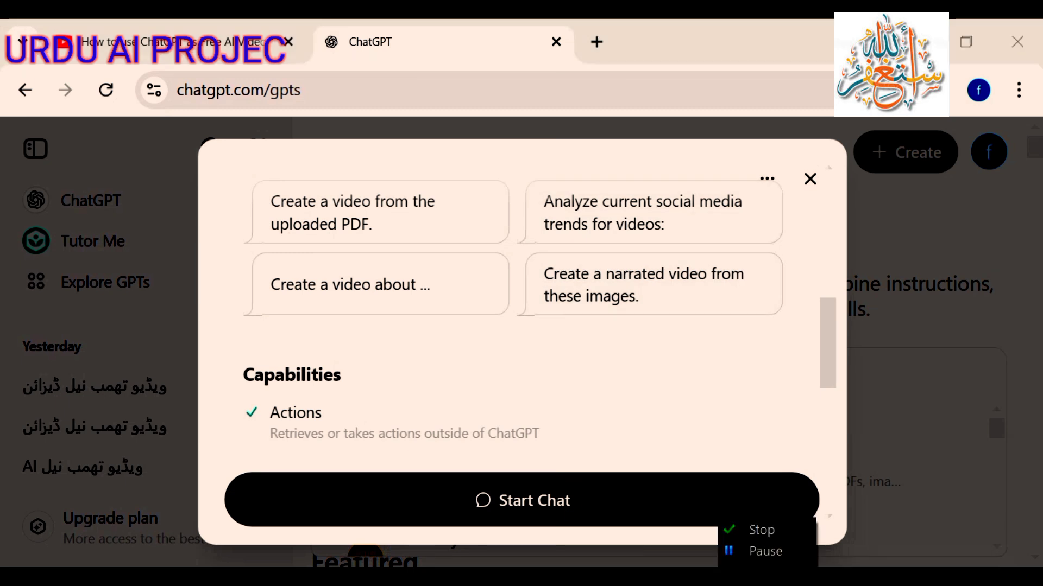
{"action": "left_click", "coordinate": [762, 552]}
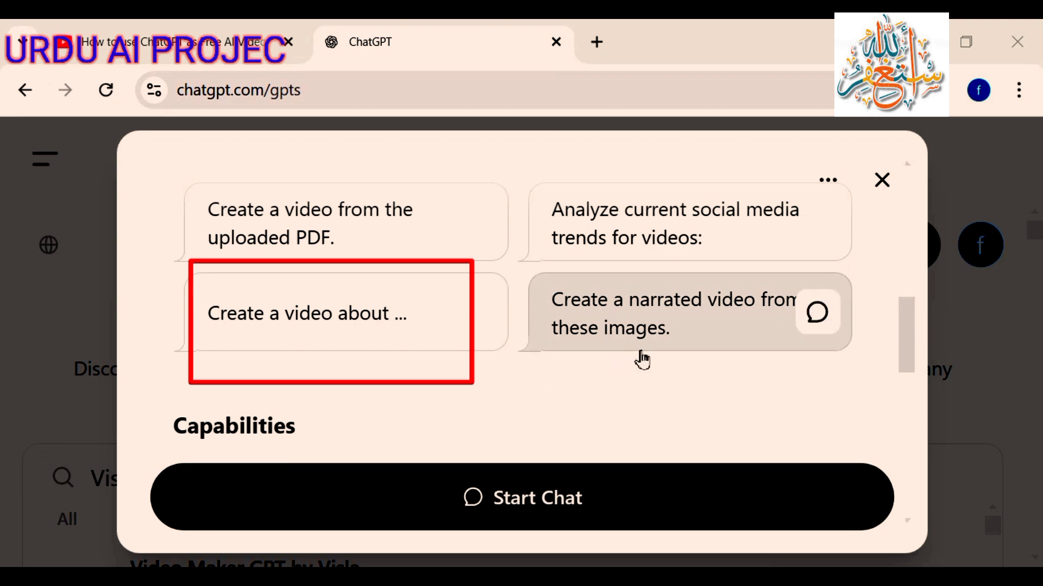
Step: Start a chat with Video Maker GPT by Visla using the conversation starter "Create a video about ..."
{"action": "mouse_move", "coordinate": [906, 334]}
{"action": "left_mouse_down"}
{"action": "mouse_move", "coordinate": [896, 478]}
{"action": "mouse_move", "coordinate": [875, 187]}
{"action": "mouse_move", "coordinate": [900, 282]}
{"action": "mouse_move", "coordinate": [889, 335]}
{"action": "left_mouse_up"}
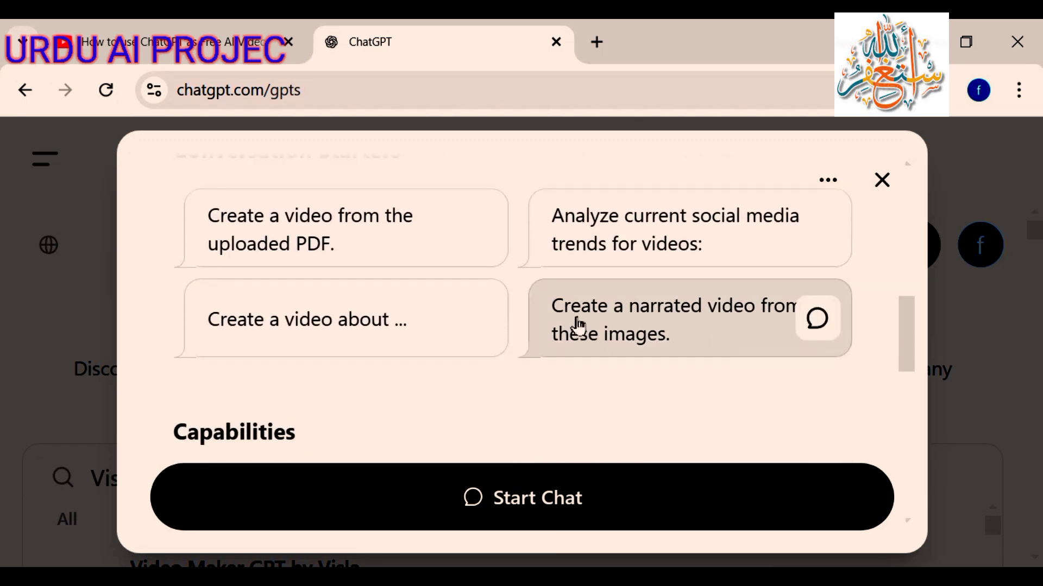
{"action": "left_click", "coordinate": [700, 320]}
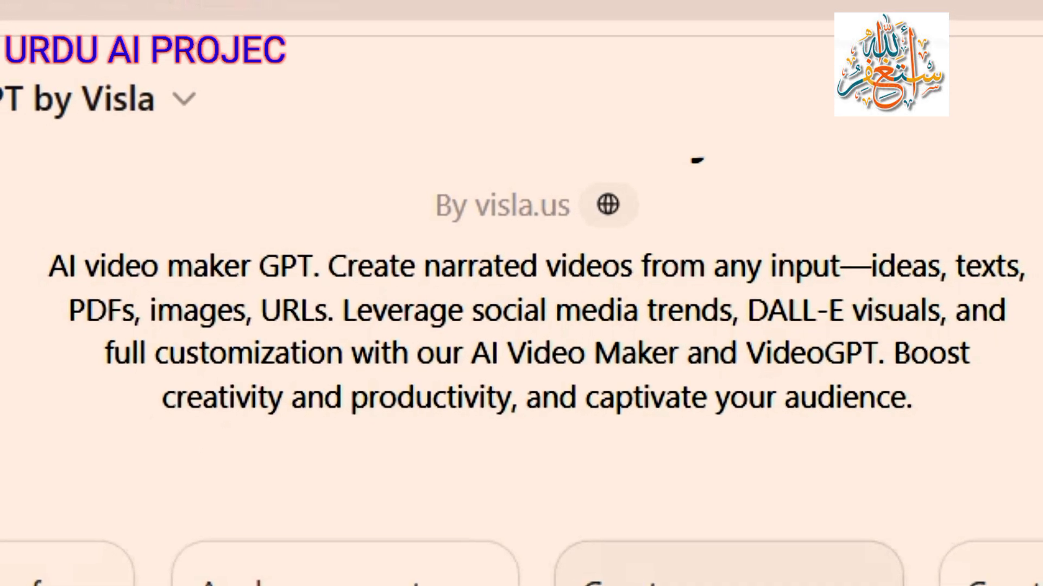
{"action": "left_click", "coordinate": [646, 571]}
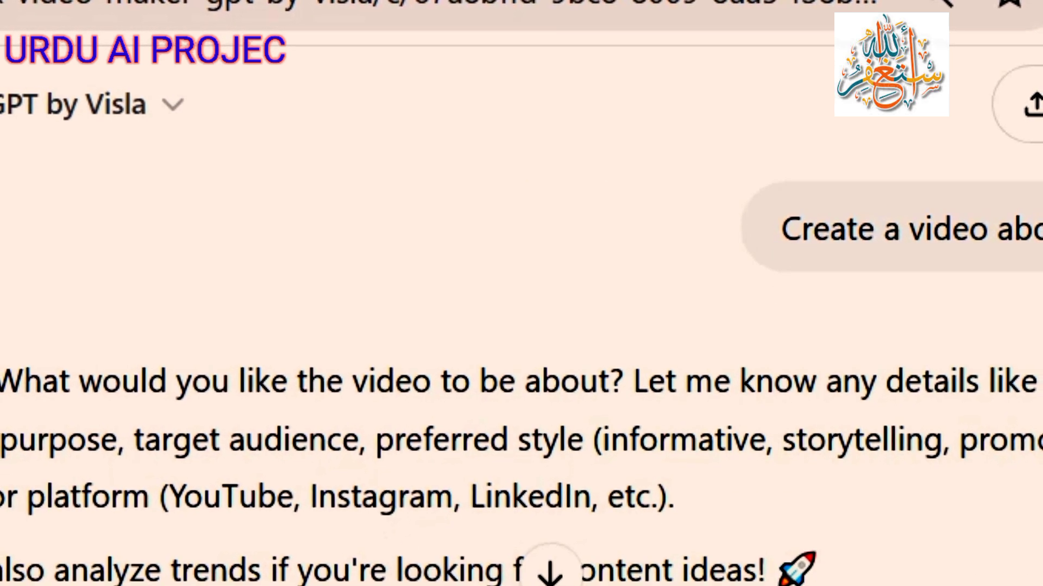
Step: Read the GPT's reply asking for video details, examining the topic, the platform examples and the offer of content ideas
{"action": "scroll", "coordinate": [521, 380], "scroll_direction": "down", "scroll_amount": 1}
{"action": "scroll", "coordinate": [5, 249], "scroll_direction": "down", "scroll_amount": 2}
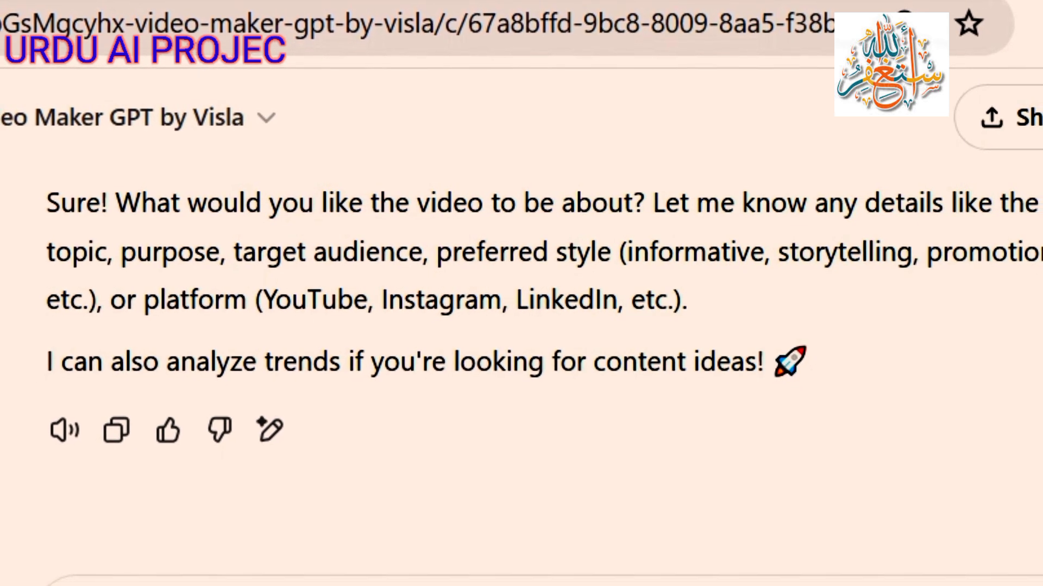
{"action": "scroll", "coordinate": [521, 325], "scroll_direction": "up", "scroll_amount": 3}
{"action": "scroll", "coordinate": [522, 326], "scroll_direction": "down", "scroll_amount": 3}
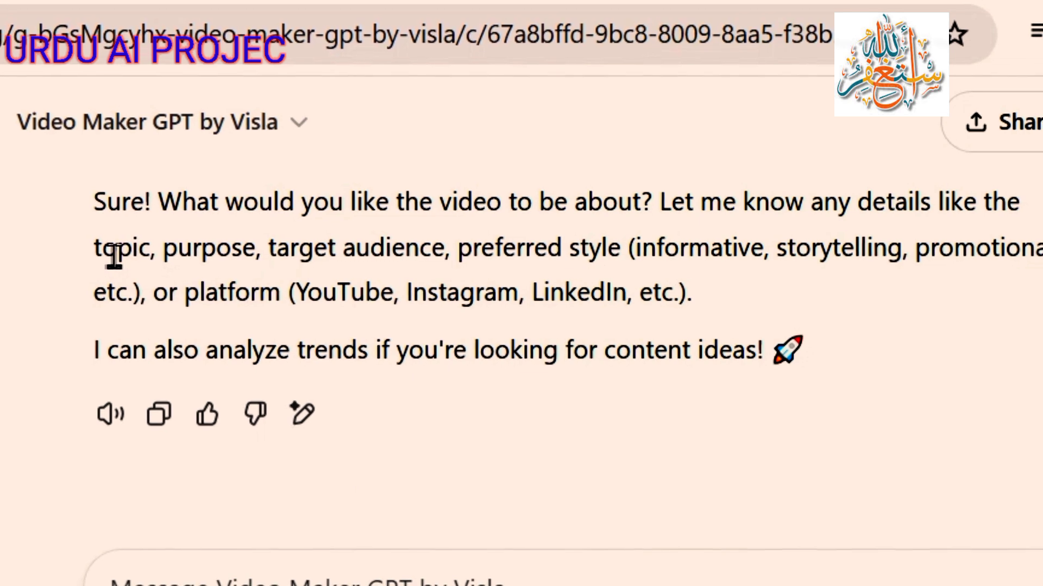
{"action": "left_click_drag", "start_coordinate": [112, 252], "coordinate": [153, 253]}
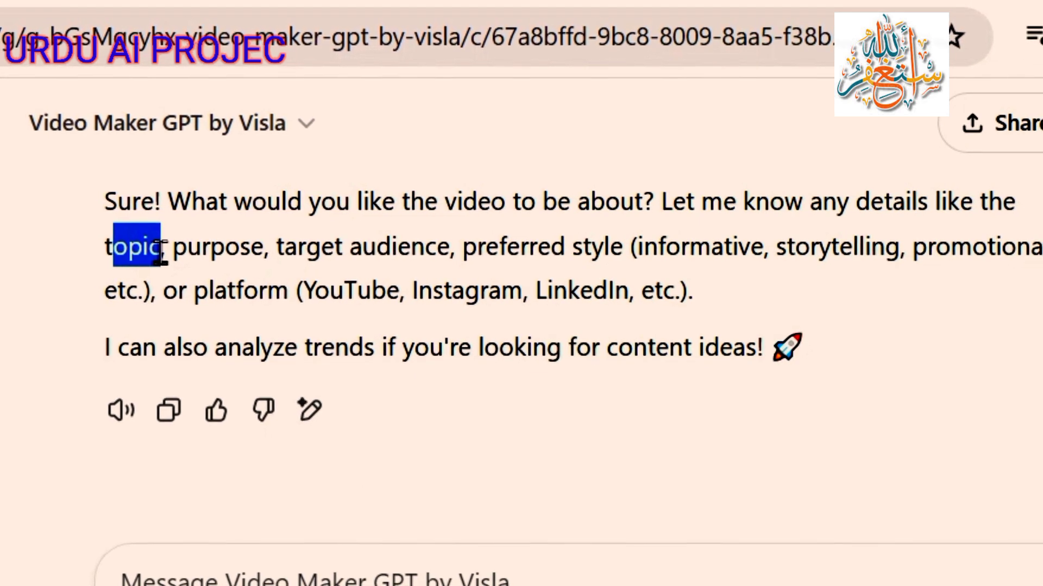
{"action": "left_click", "coordinate": [205, 299]}
{"action": "left_click_drag", "start_coordinate": [212, 298], "coordinate": [298, 288]}
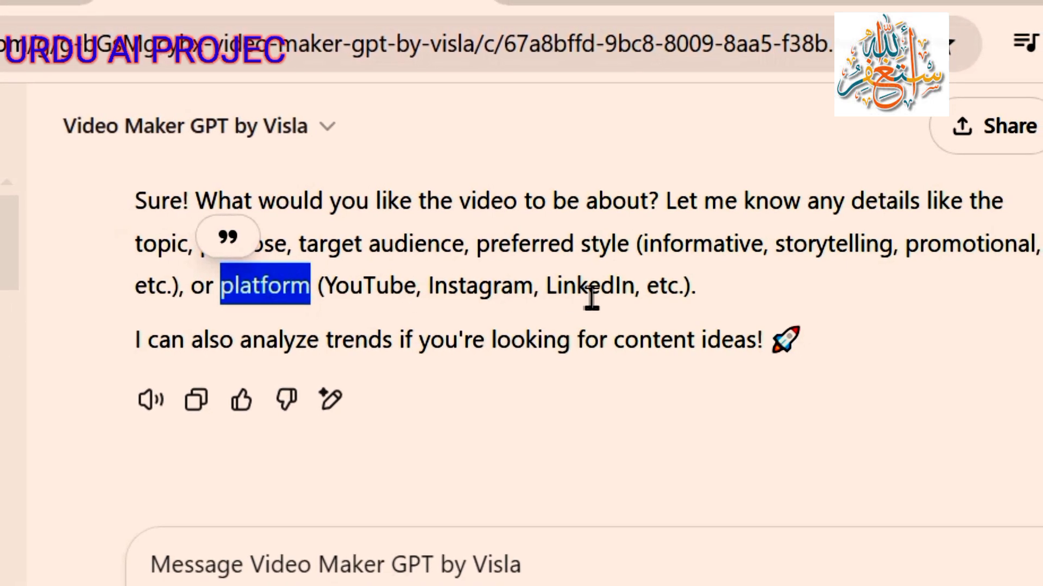
{"action": "left_click_drag", "start_coordinate": [329, 296], "coordinate": [545, 291]}
{"action": "left_click", "coordinate": [558, 286]}
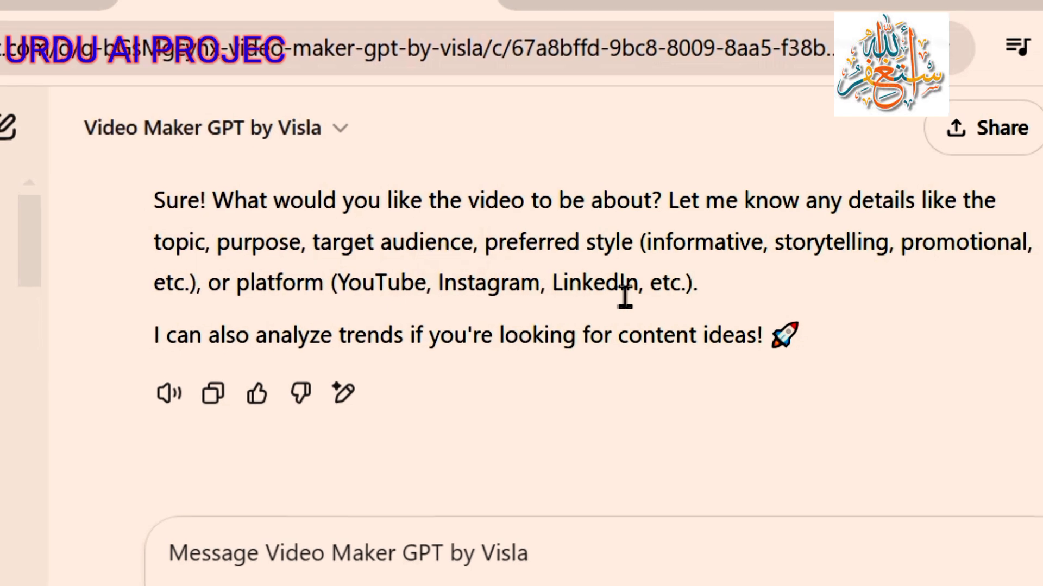
{"action": "double_click", "coordinate": [658, 286]}
{"action": "left_click", "coordinate": [717, 292]}
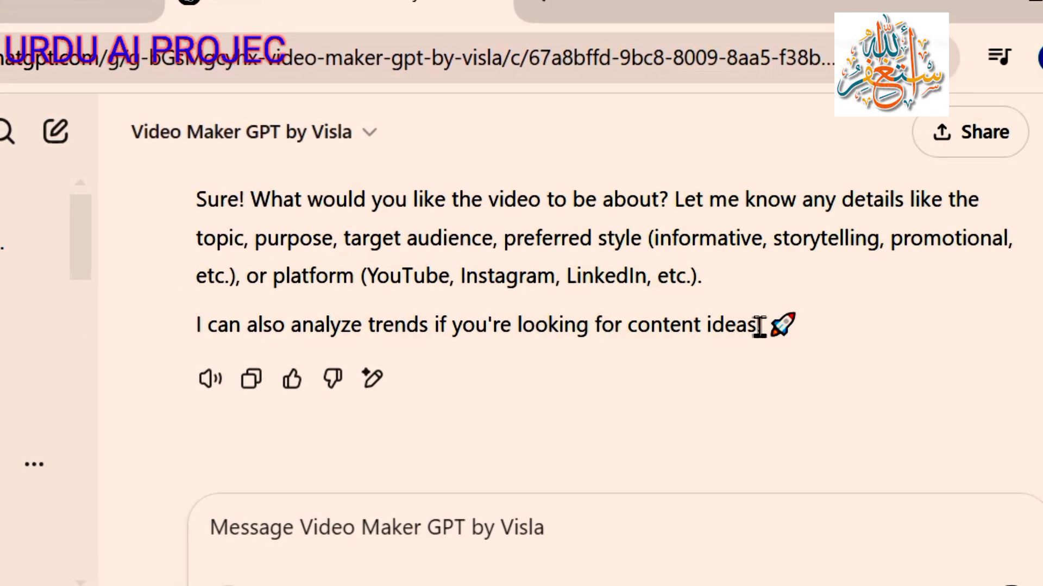
{"action": "double_click", "coordinate": [706, 329]}
{"action": "left_click_drag", "start_coordinate": [710, 328], "coordinate": [622, 361]}
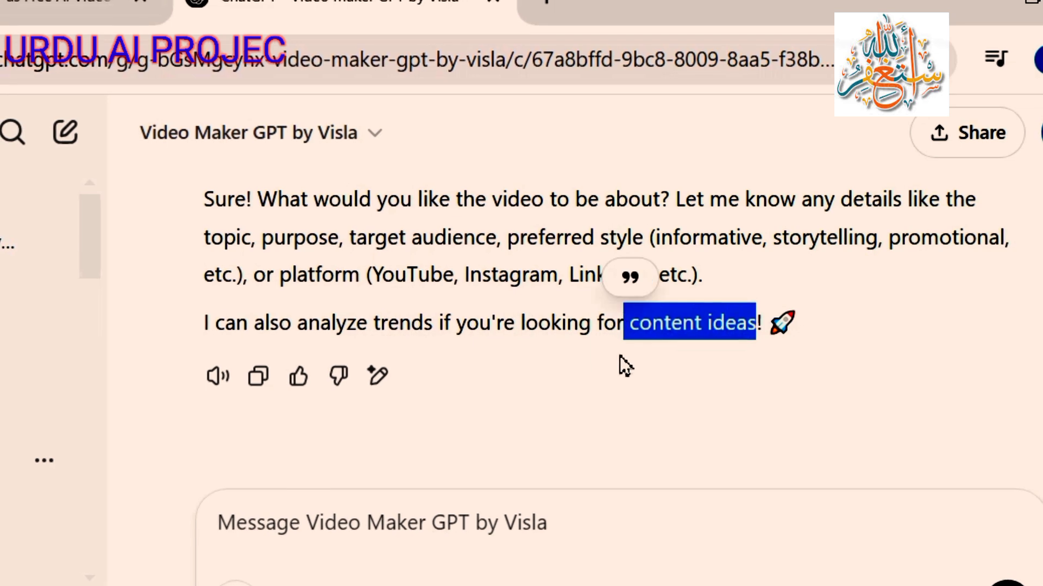
{"action": "left_click", "coordinate": [686, 358]}
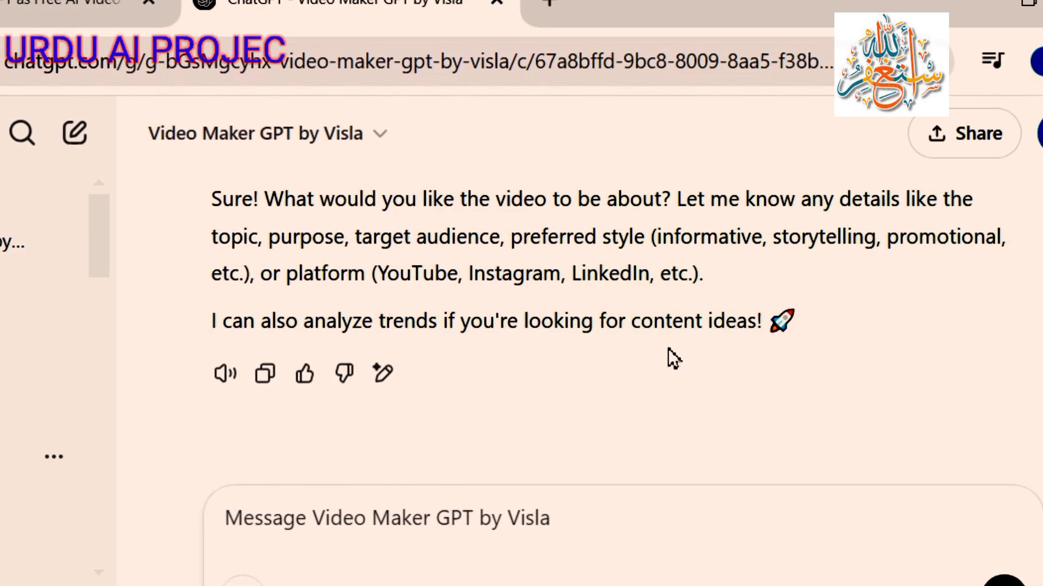
{"action": "scroll", "coordinate": [742, 346], "scroll_direction": "up", "scroll_amount": 1}
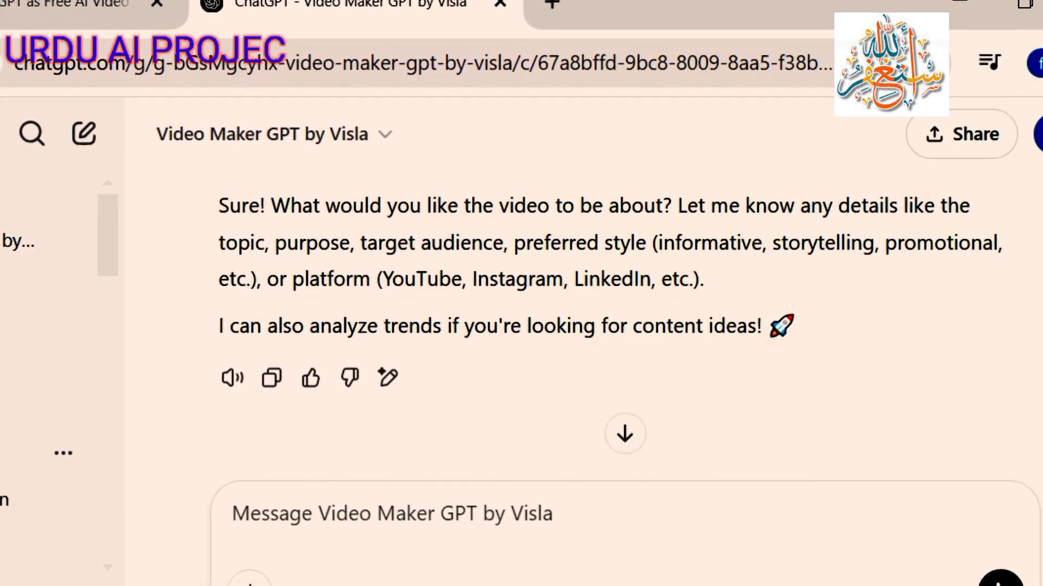
{"action": "scroll", "coordinate": [613, 304], "scroll_direction": "down", "scroll_amount": 1}
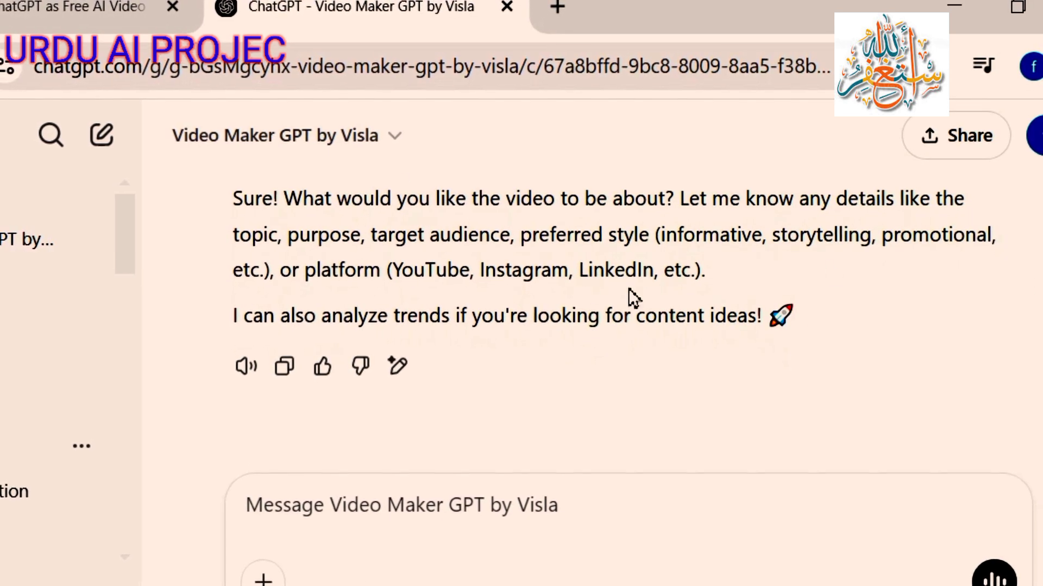
Step: Go over each detail the reply requests again: video subject, platform, target audience, preferred style and topic
{"action": "left_click_drag", "start_coordinate": [508, 199], "coordinate": [676, 202]}
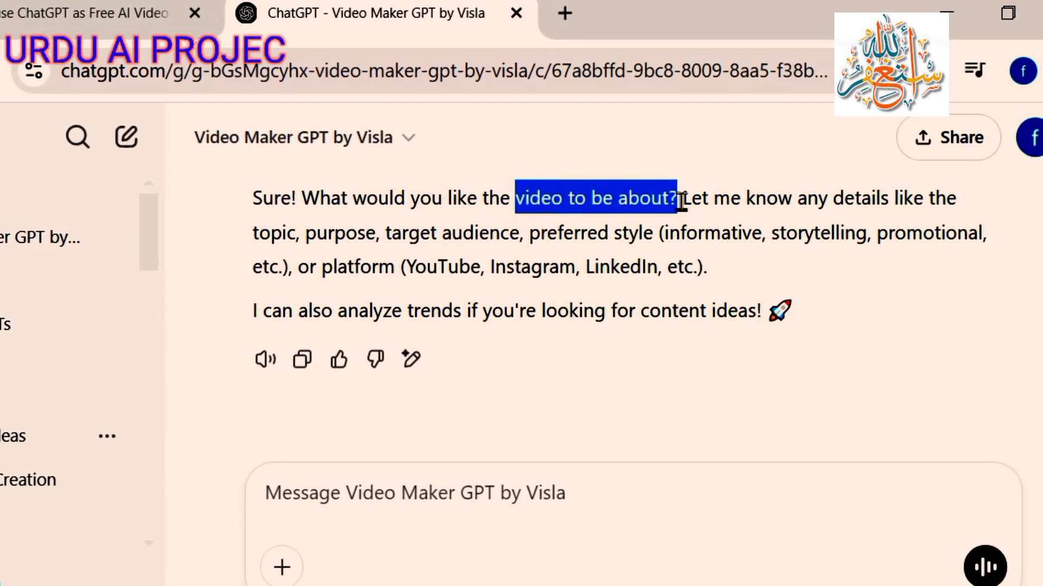
{"action": "double_click", "coordinate": [350, 266]}
{"action": "mouse_move", "coordinate": [416, 274]}
{"action": "left_mouse_down"}
{"action": "mouse_move", "coordinate": [435, 274]}
{"action": "mouse_move", "coordinate": [415, 270]}
{"action": "left_mouse_up"}
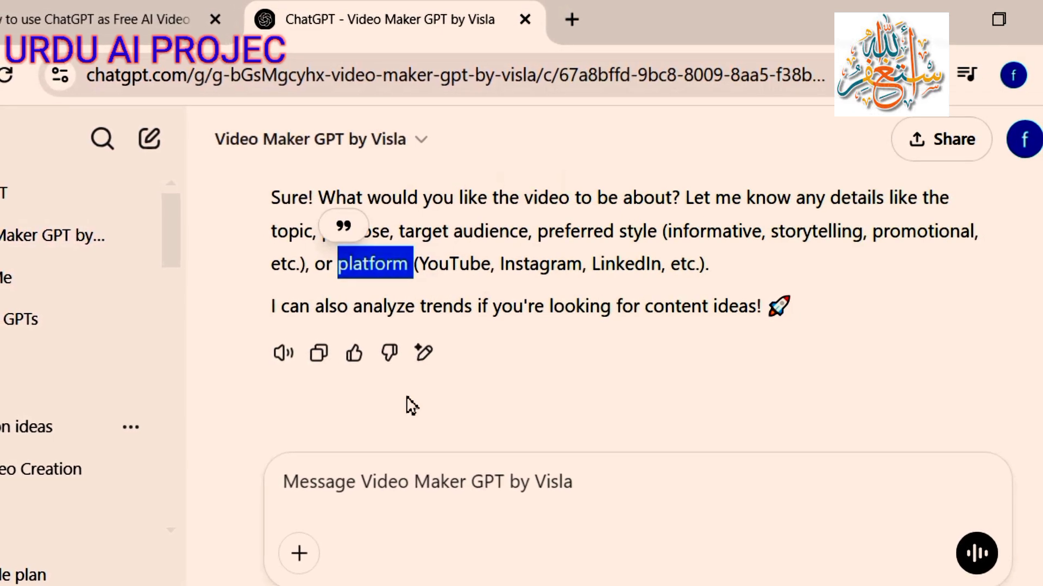
{"action": "left_click", "coordinate": [394, 239]}
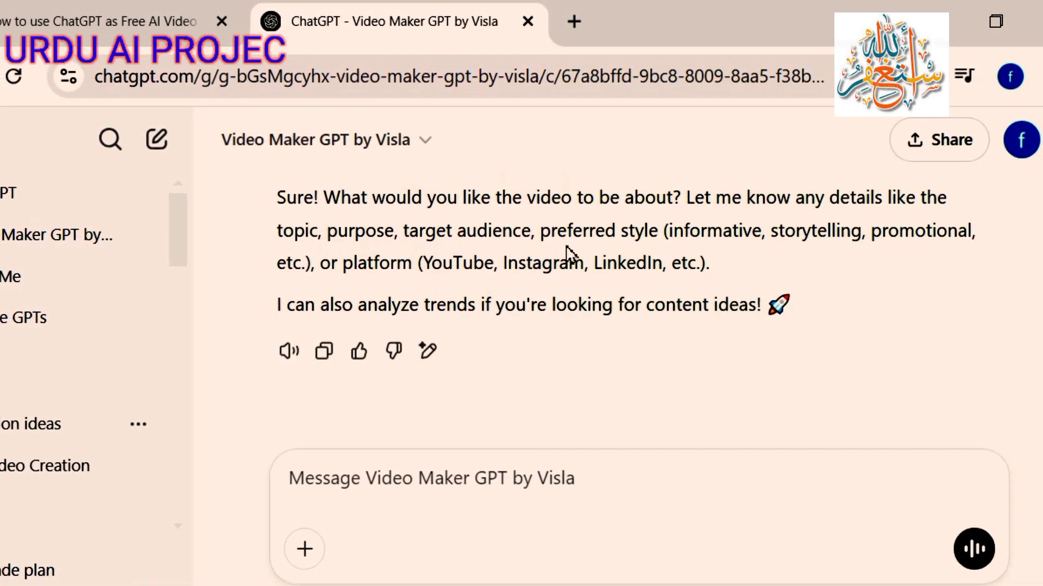
{"action": "left_click_drag", "start_coordinate": [404, 232], "coordinate": [528, 241]}
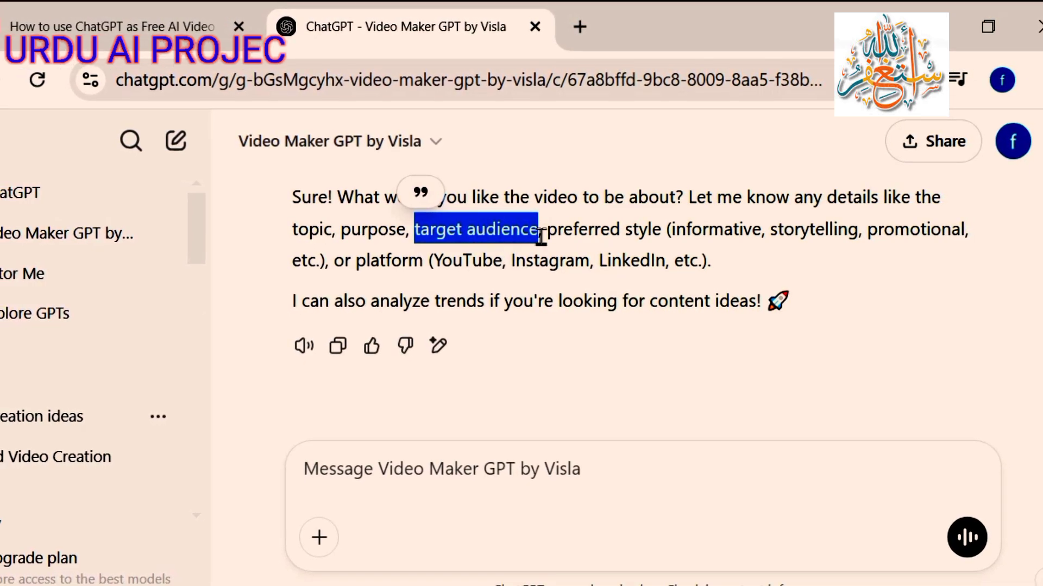
{"action": "left_click_drag", "start_coordinate": [548, 234], "coordinate": [668, 234]}
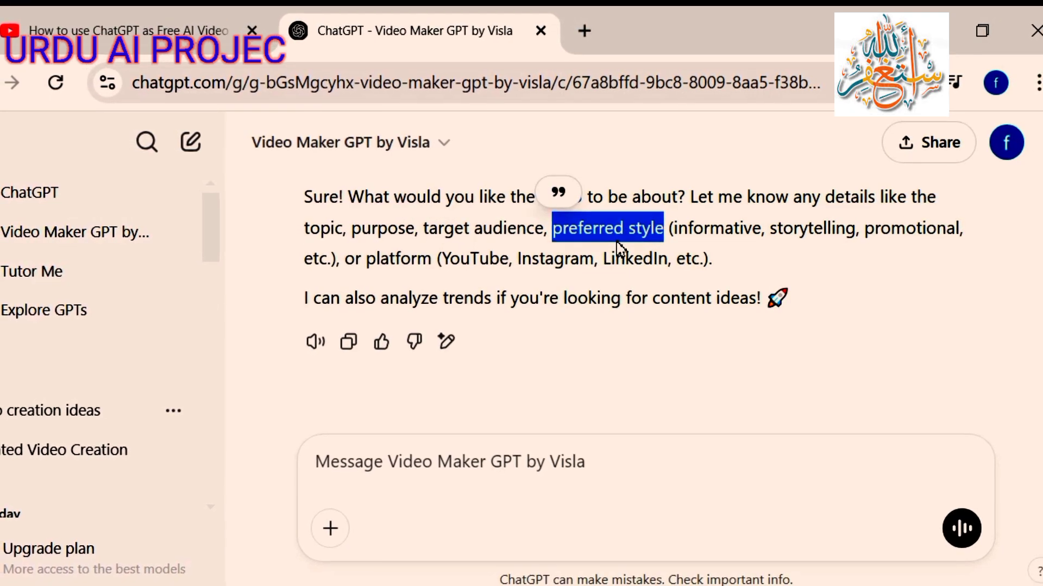
{"action": "left_click_drag", "start_coordinate": [304, 230], "coordinate": [350, 239]}
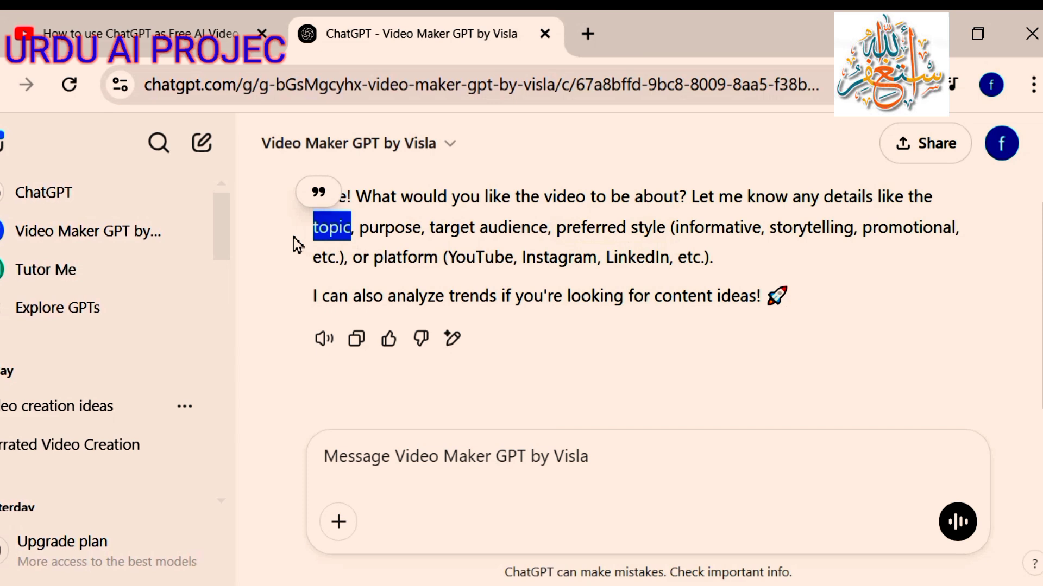
{"action": "left_click", "coordinate": [297, 245]}
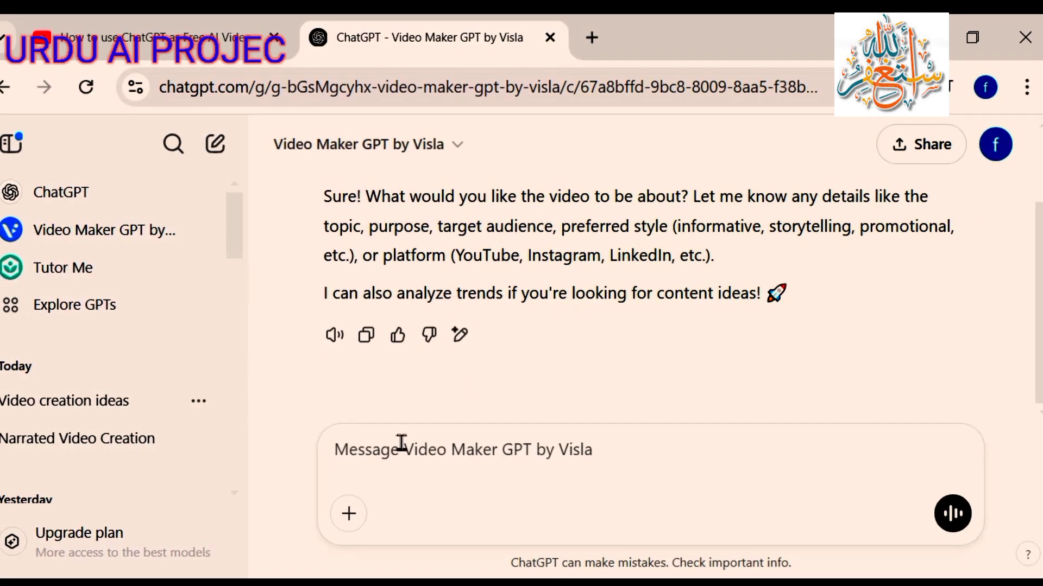
{"action": "left_click", "coordinate": [391, 455]}
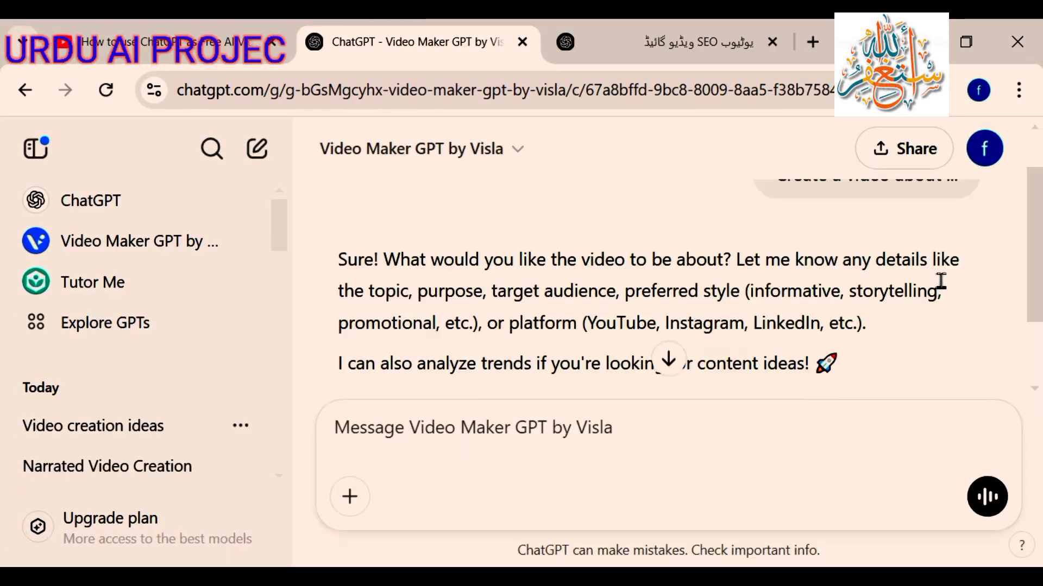
Step: Switch to the YouTube SEO video guide chat and view its opening Urdu prompt from the beginning
{"action": "left_click", "coordinate": [659, 49]}
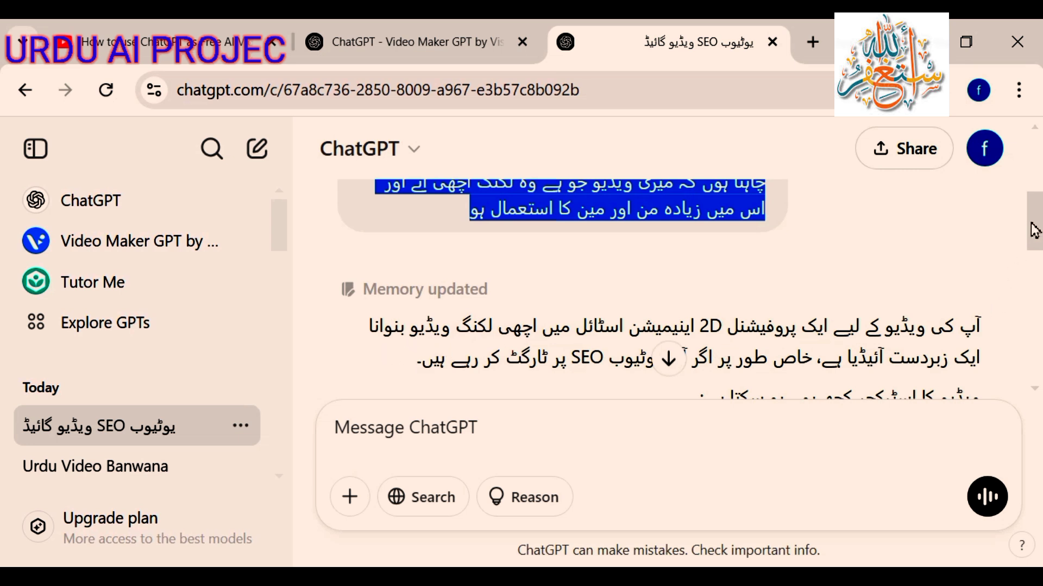
{"action": "left_click_drag", "start_coordinate": [1034, 231], "coordinate": [1035, 179]}
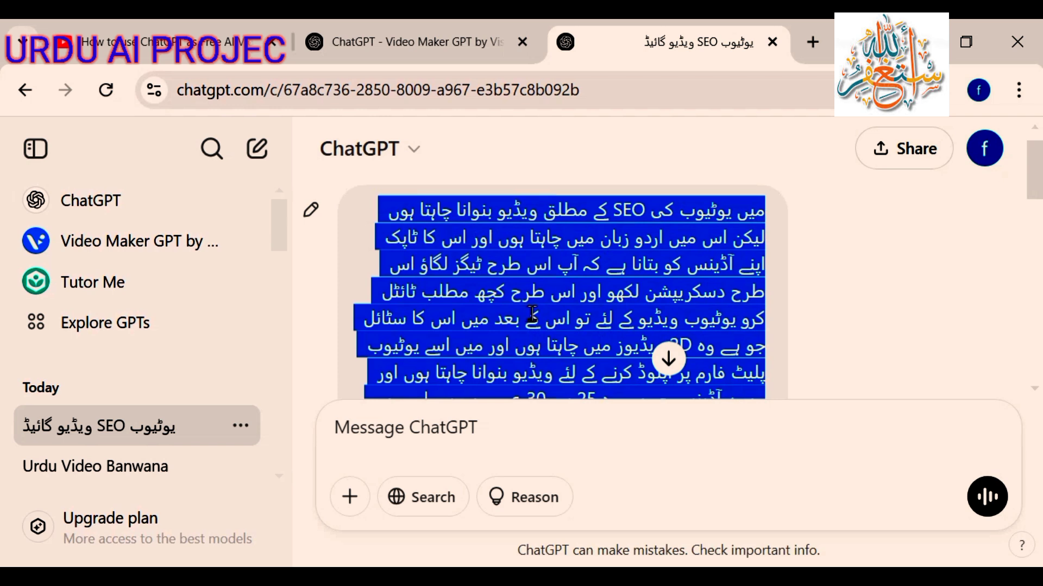
Step: Copy the selected Urdu prompt about YouTube SEO and send it in the Video Maker GPT by Visla chat
{"action": "right_click", "coordinate": [528, 293]}
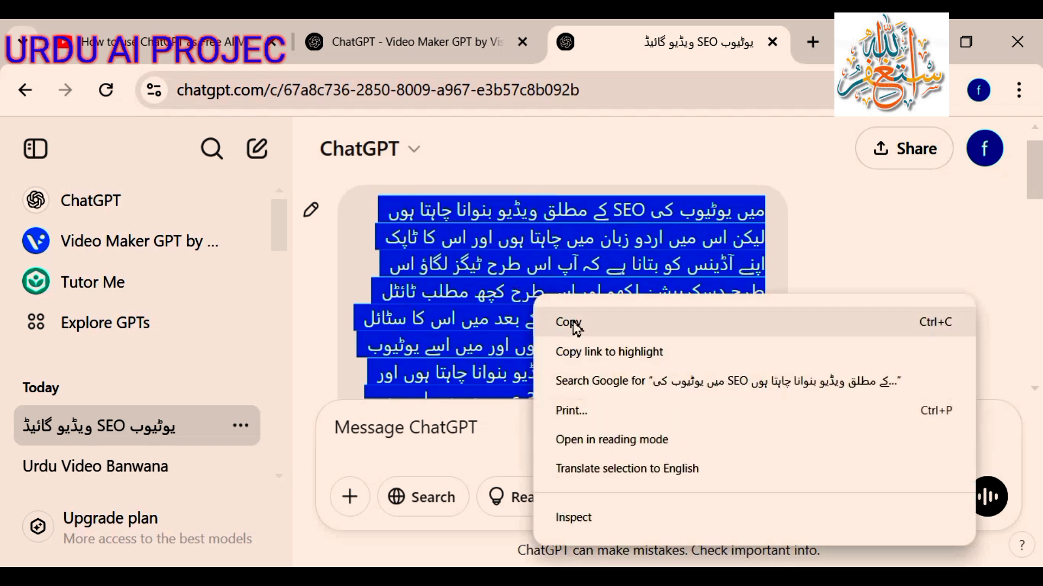
{"action": "left_click", "coordinate": [569, 323]}
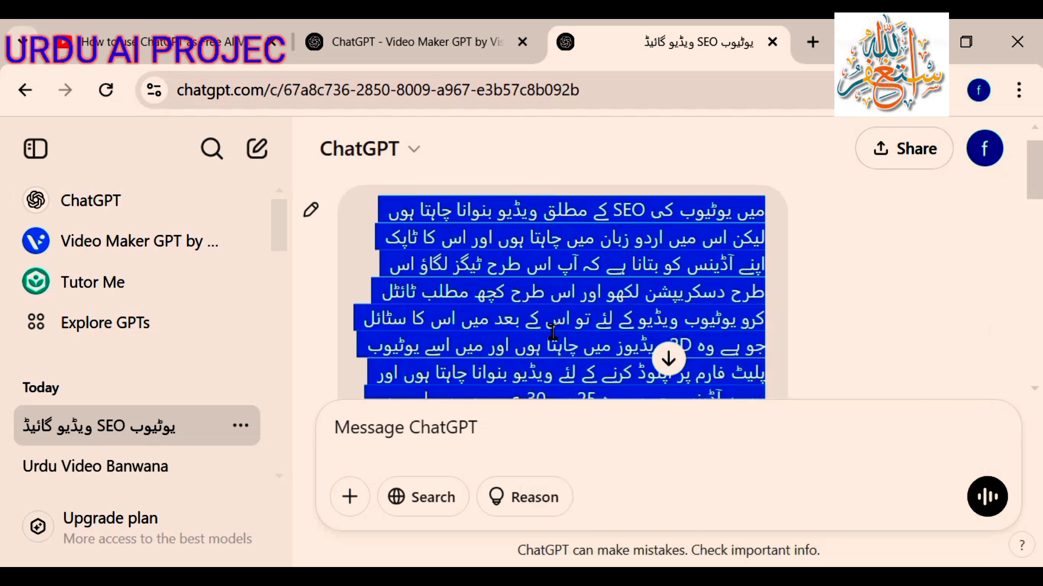
{"action": "left_click", "coordinate": [419, 42]}
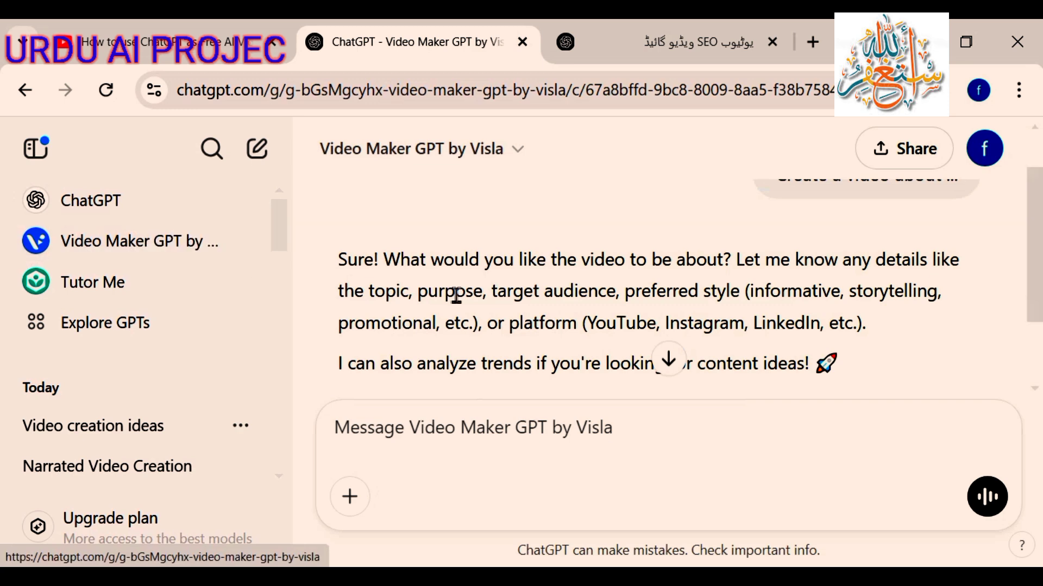
{"action": "right_click", "coordinate": [423, 435]}
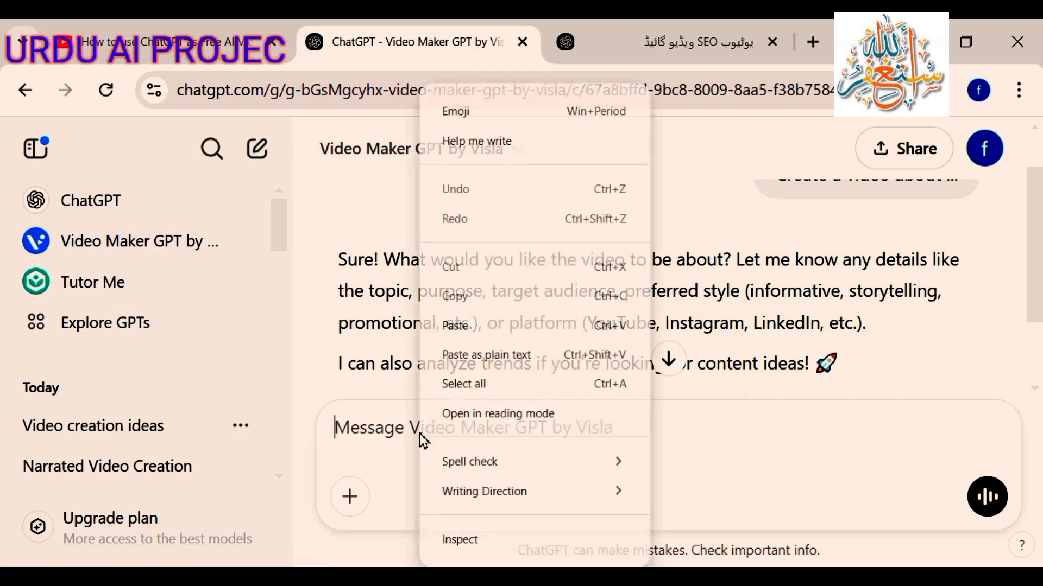
{"action": "left_click", "coordinate": [455, 326]}
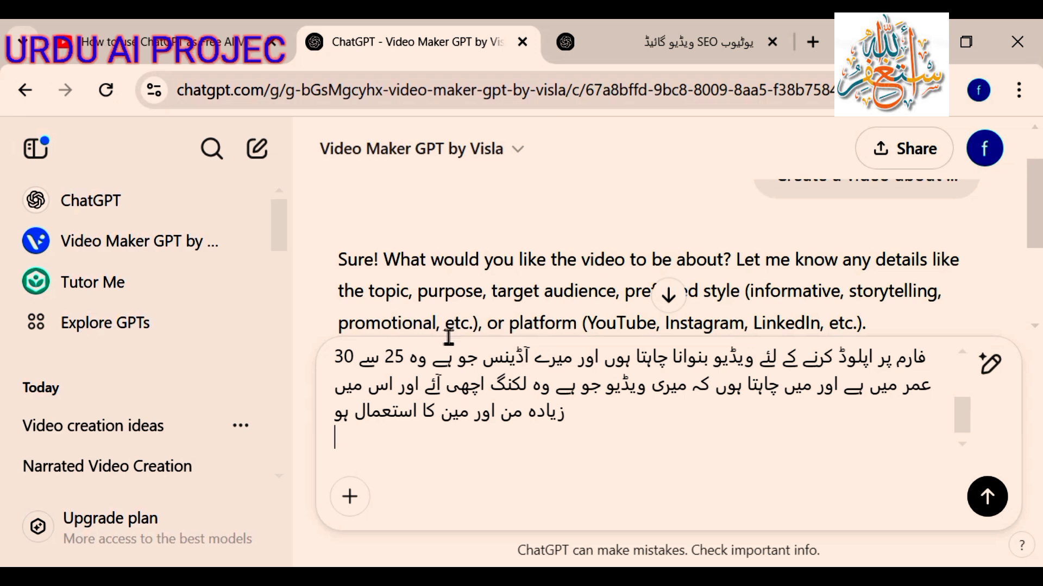
{"action": "left_click", "coordinate": [987, 498]}
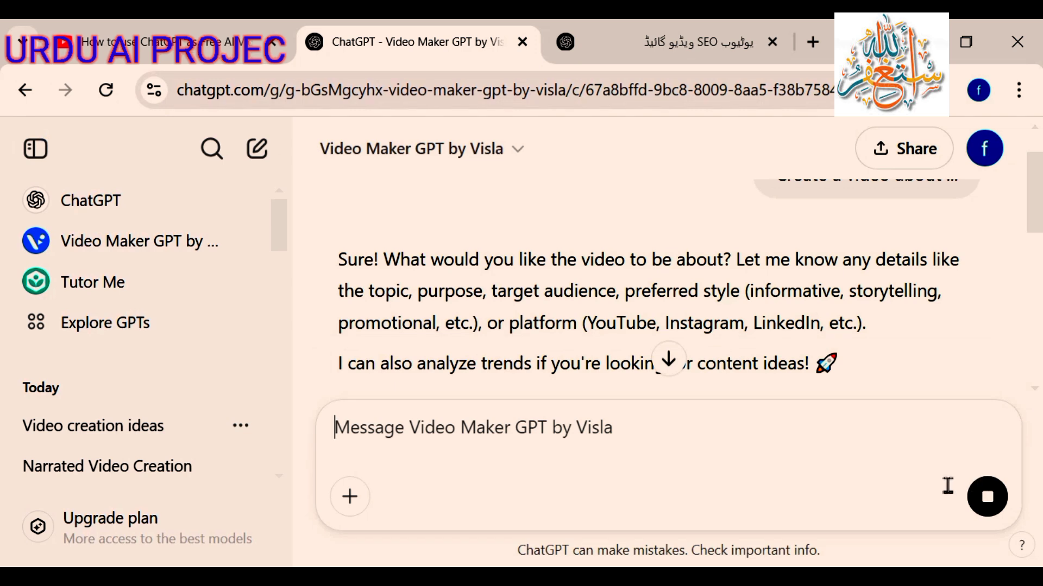
Step: Read the GPT's reply from the Urdu video details down to its closing question about changing or finalizing the script
{"action": "left_click_drag", "start_coordinate": [1036, 211], "coordinate": [1040, 324]}
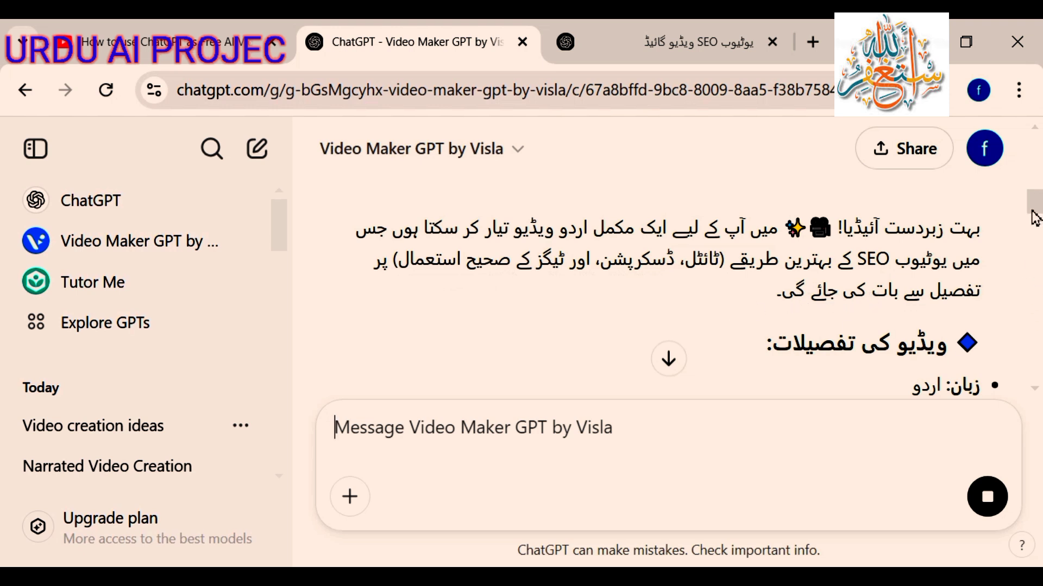
{"action": "scroll", "coordinate": [1034, 218], "scroll_direction": "down", "scroll_amount": 3}
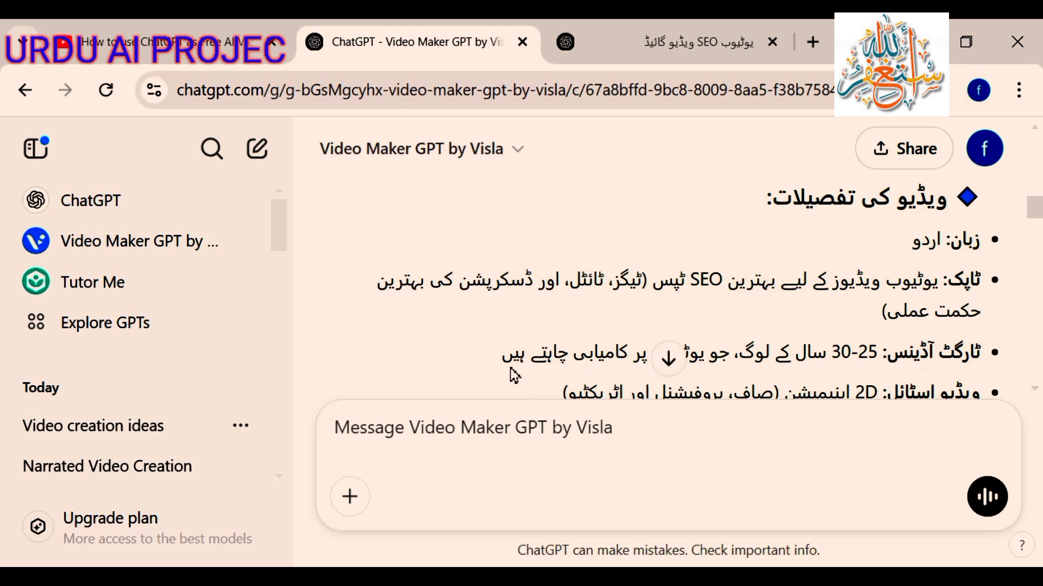
{"action": "left_click_drag", "start_coordinate": [1037, 211], "coordinate": [1034, 284]}
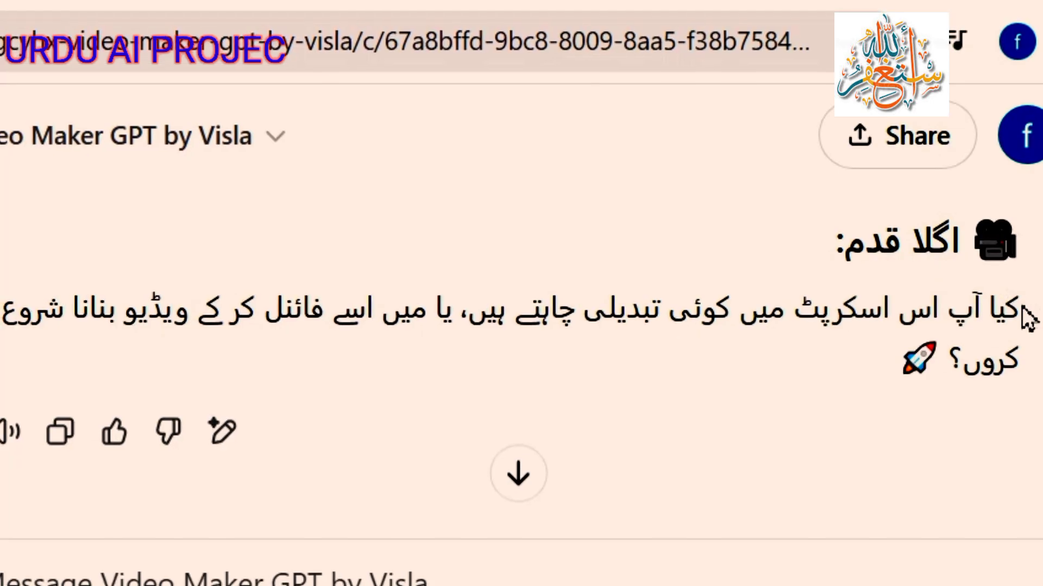
{"action": "left_click_drag", "start_coordinate": [986, 259], "coordinate": [620, 255]}
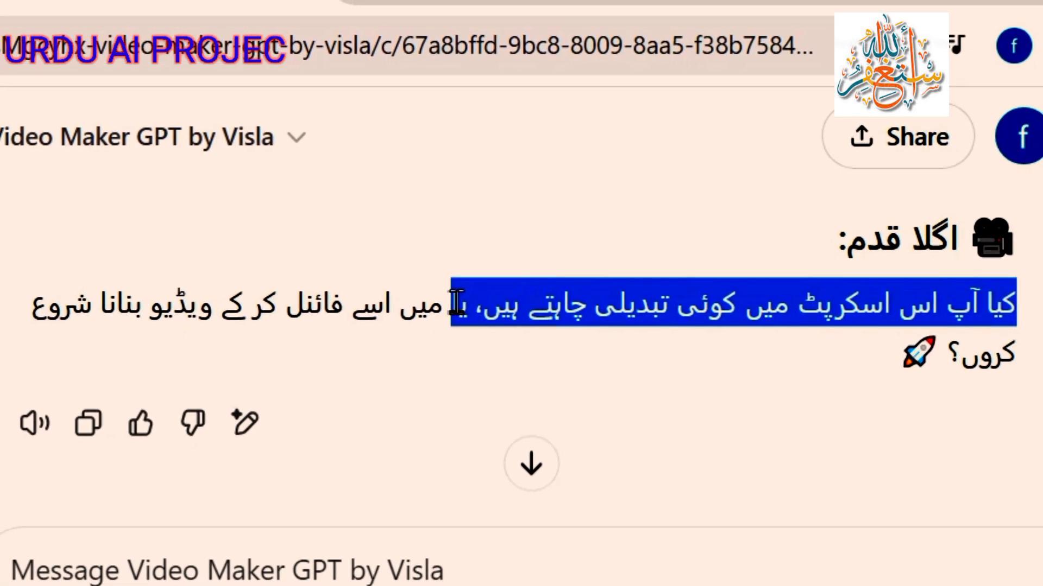
{"action": "left_click_drag", "start_coordinate": [456, 305], "coordinate": [108, 302]}
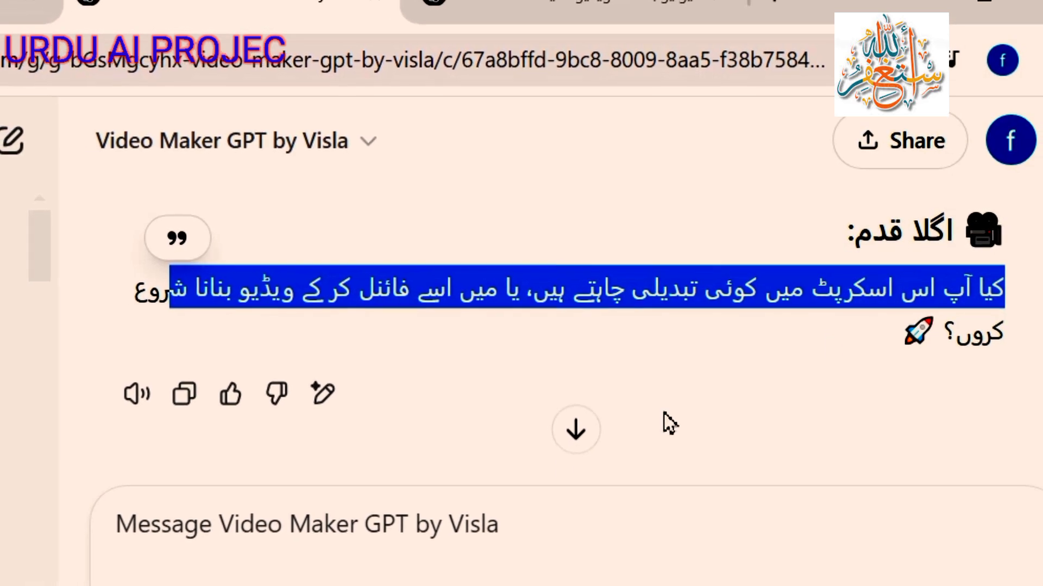
Step: Place the cursor in the message box and bring up the on-screen keyboard, positioned clear of the message box
{"action": "left_click", "coordinate": [231, 525]}
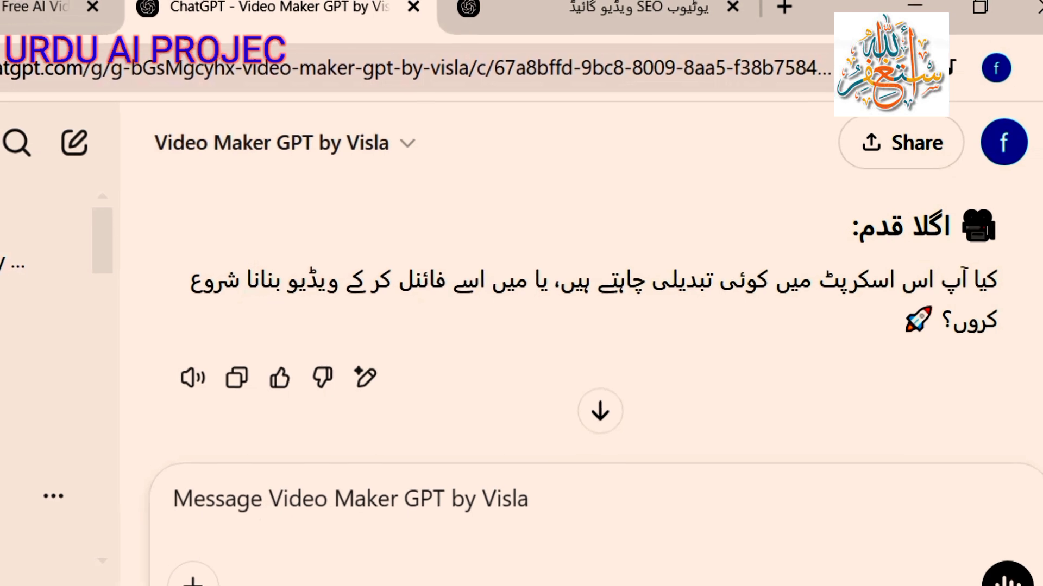
{"action": "left_click_drag", "start_coordinate": [686, 214], "coordinate": [313, 286]}
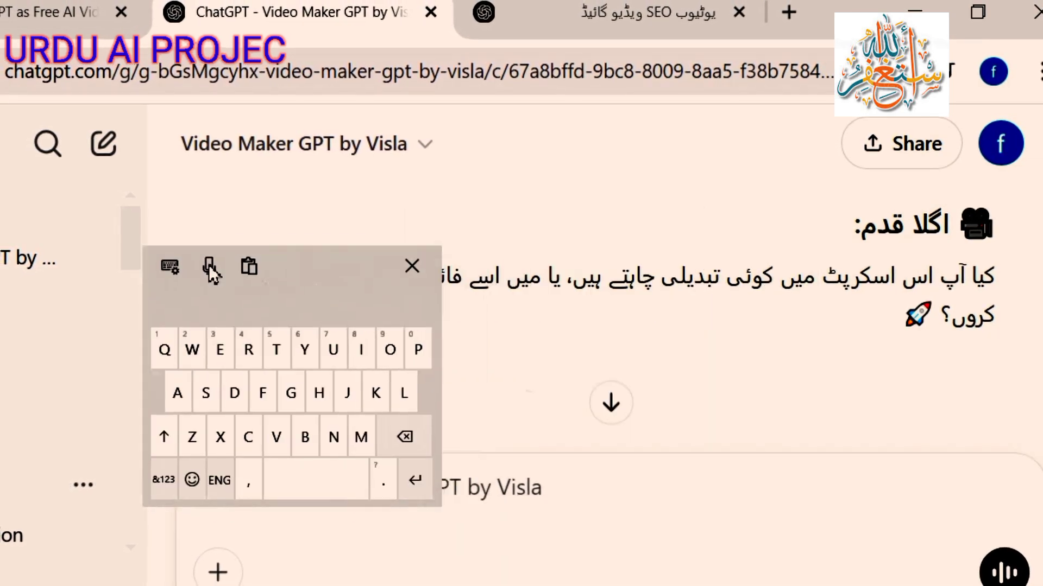
{"action": "left_click_drag", "start_coordinate": [211, 272], "coordinate": [58, 242]}
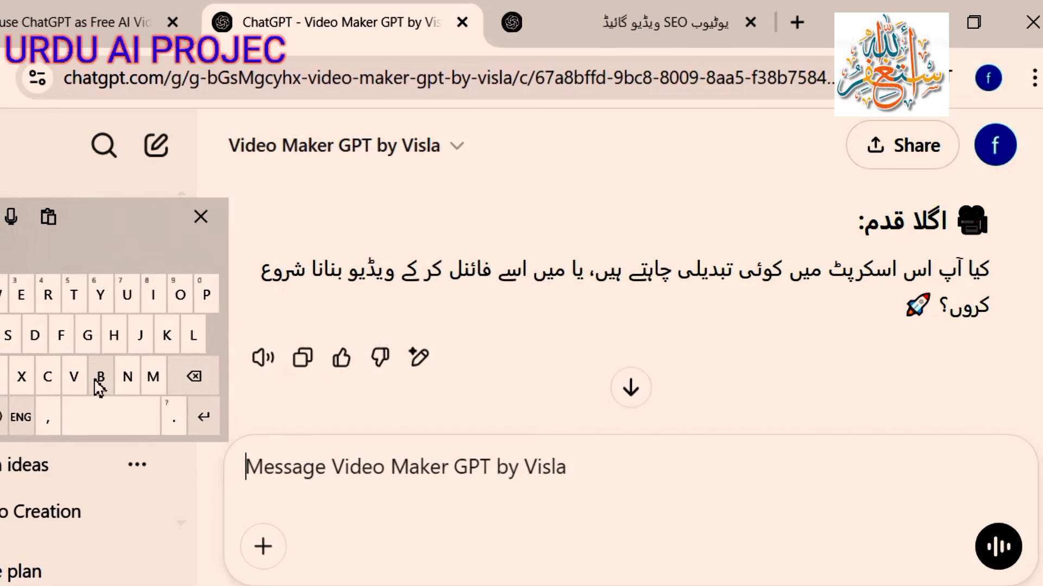
Step: Write the reply "Bna do" with the on-screen keyboard, correcting the first word, and send it to the GPT
{"action": "left_click", "coordinate": [100, 376]}
{"action": "left_click", "coordinate": [127, 376]}
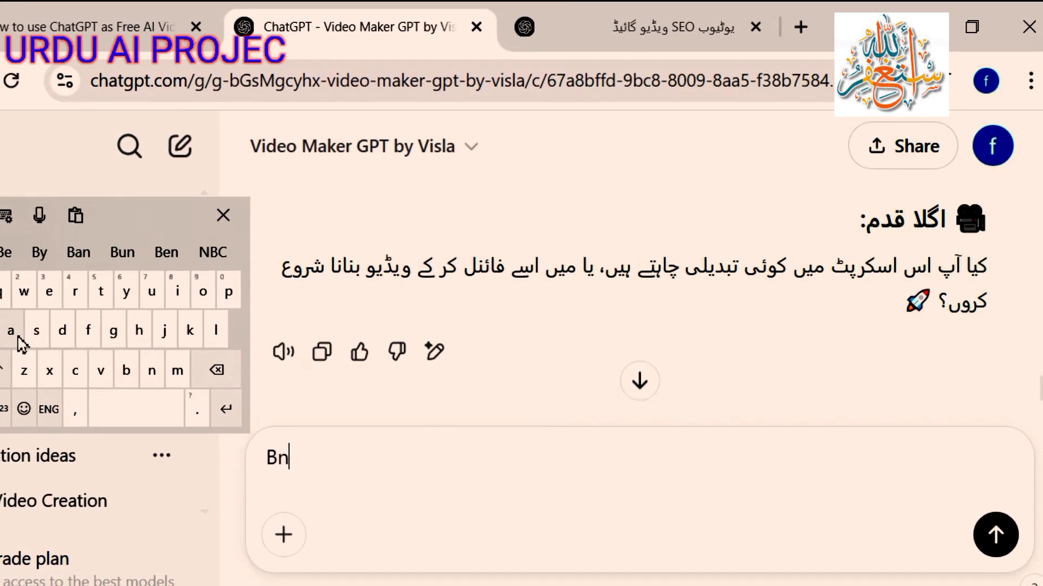
{"action": "left_click", "coordinate": [16, 337]}
{"action": "left_click", "coordinate": [133, 409]}
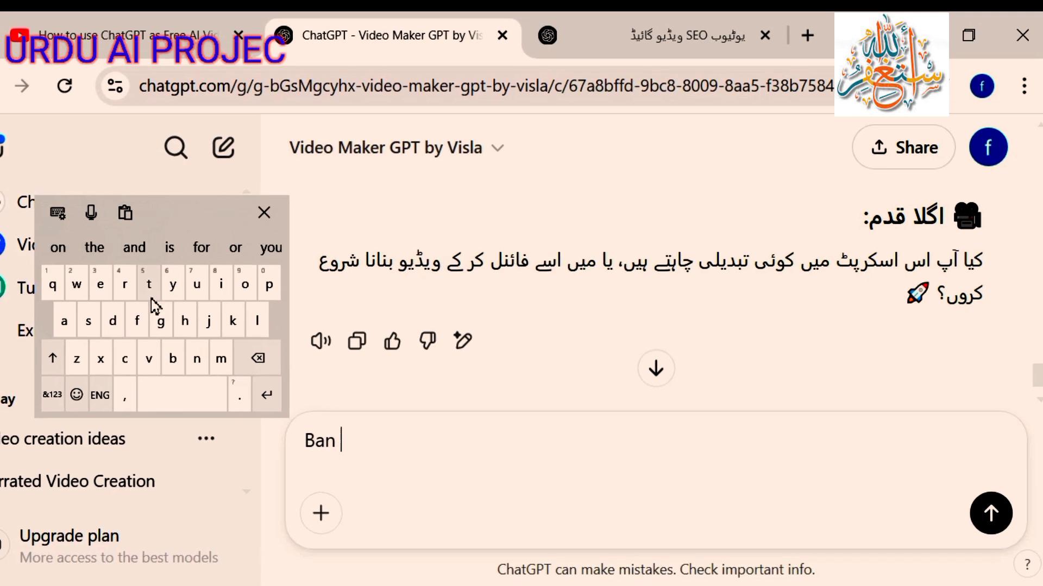
{"action": "left_click", "coordinate": [258, 359]}
{"action": "left_click", "coordinate": [259, 359]}
{"action": "left_click", "coordinate": [258, 360]}
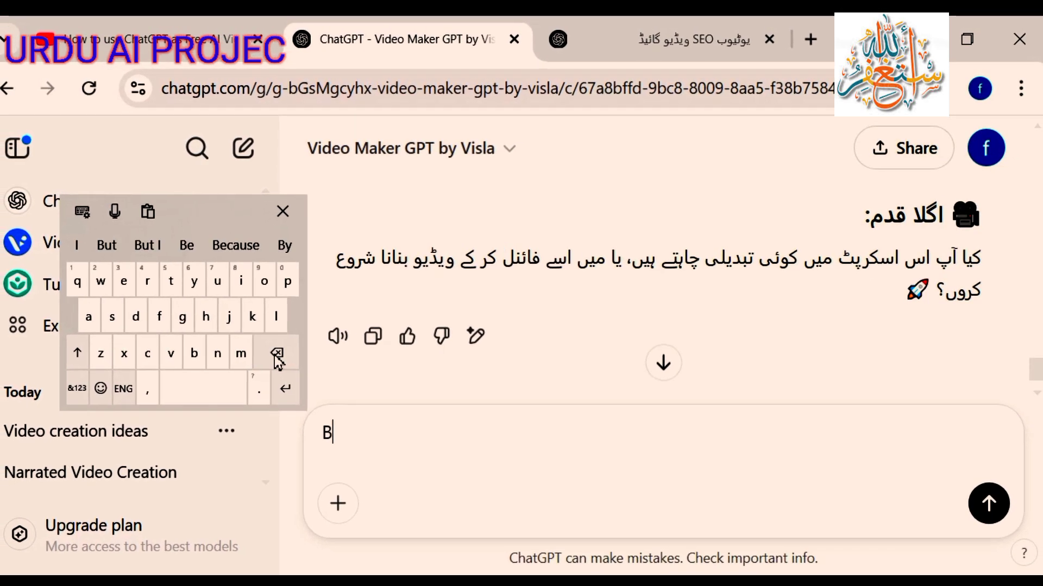
{"action": "left_click", "coordinate": [217, 354]}
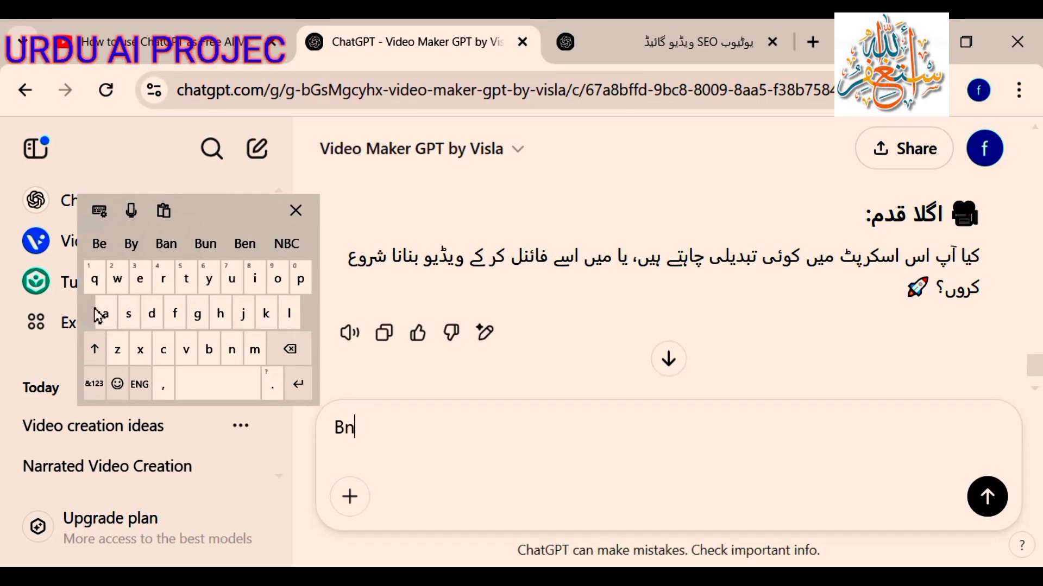
{"action": "left_click", "coordinate": [98, 315]}
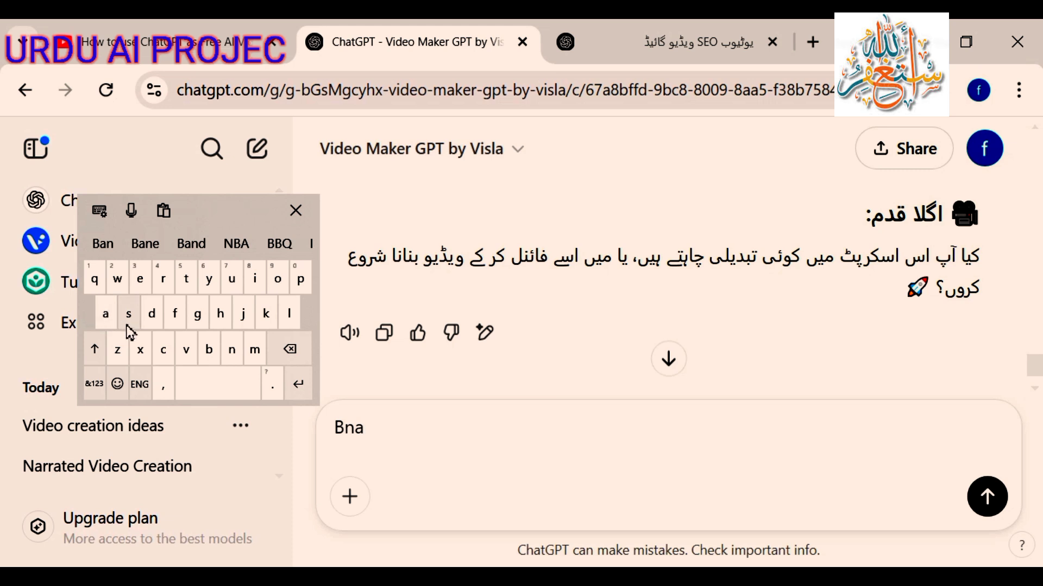
{"action": "left_click", "coordinate": [205, 384]}
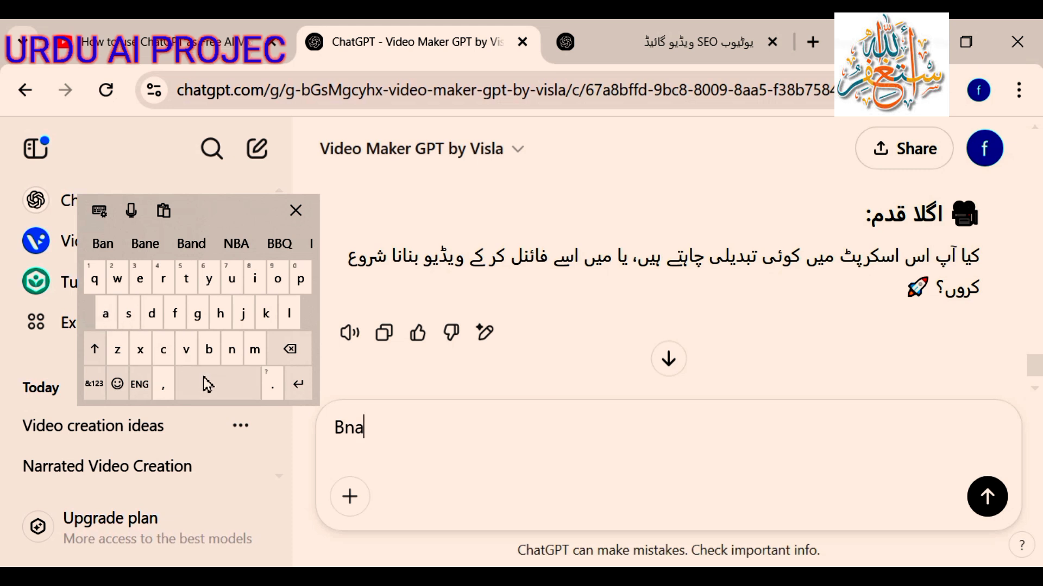
{"action": "left_click", "coordinate": [147, 318]}
{"action": "left_click", "coordinate": [277, 277]}
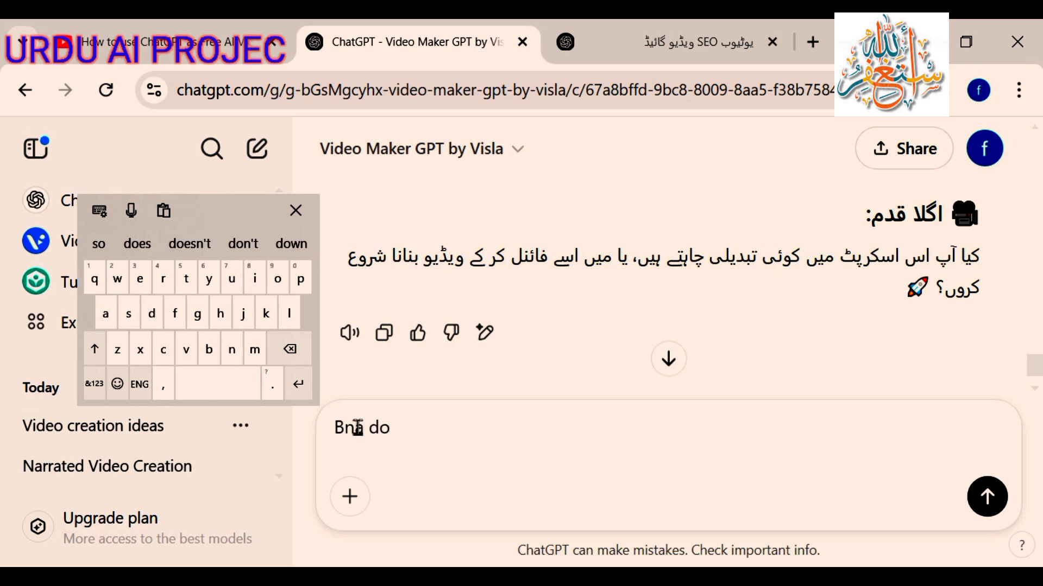
{"action": "left_click_drag", "start_coordinate": [414, 438], "coordinate": [337, 446]}
{"action": "left_click", "coordinate": [417, 441]}
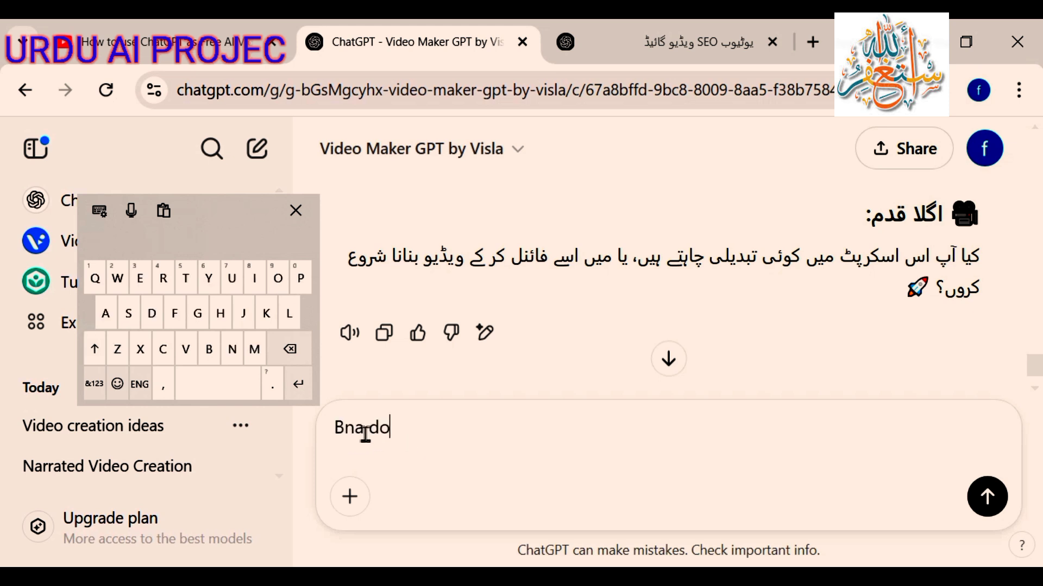
{"action": "left_click", "coordinate": [988, 498]}
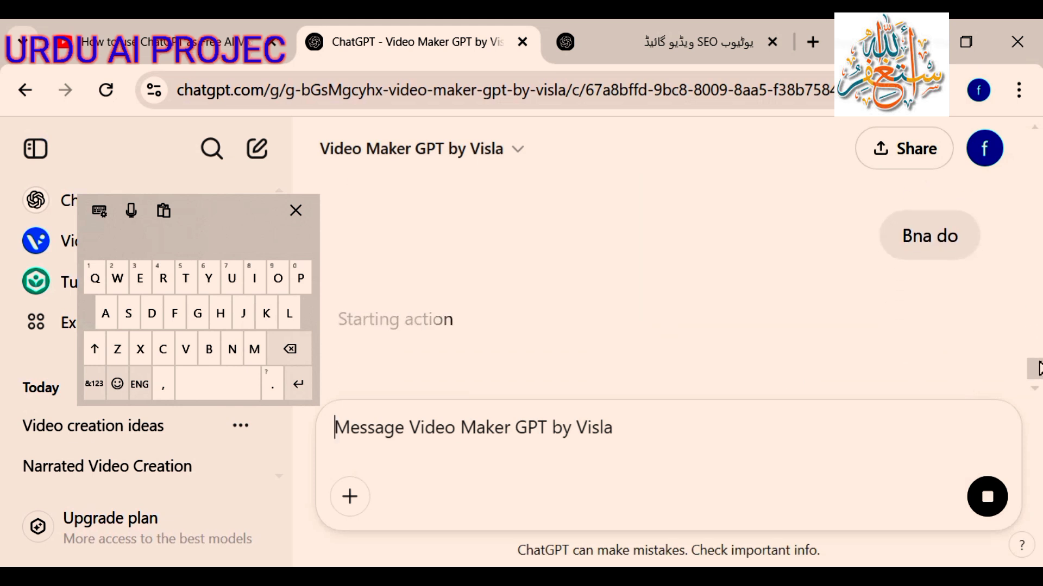
Step: Close the on-screen keyboard and allow the GPT to talk to openapi.visla.us
{"action": "left_click", "coordinate": [296, 211]}
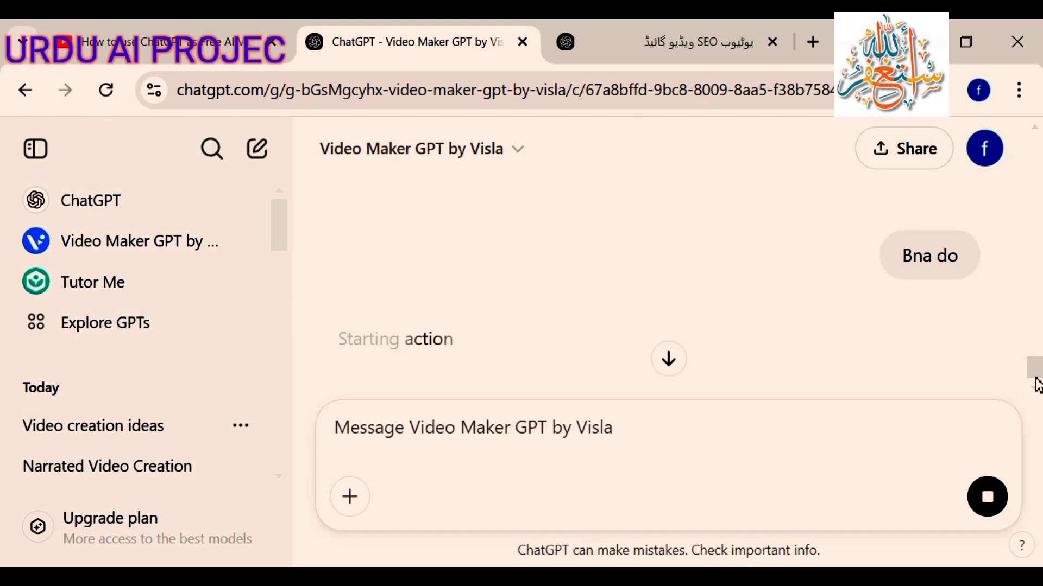
{"action": "left_click_drag", "start_coordinate": [1033, 368], "coordinate": [1036, 380]}
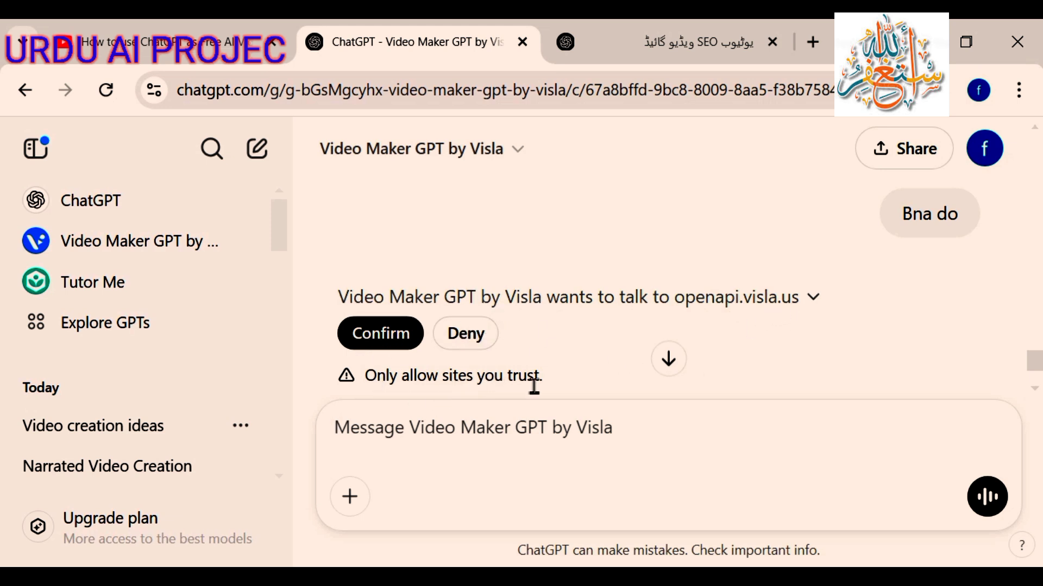
{"action": "left_click", "coordinate": [389, 335]}
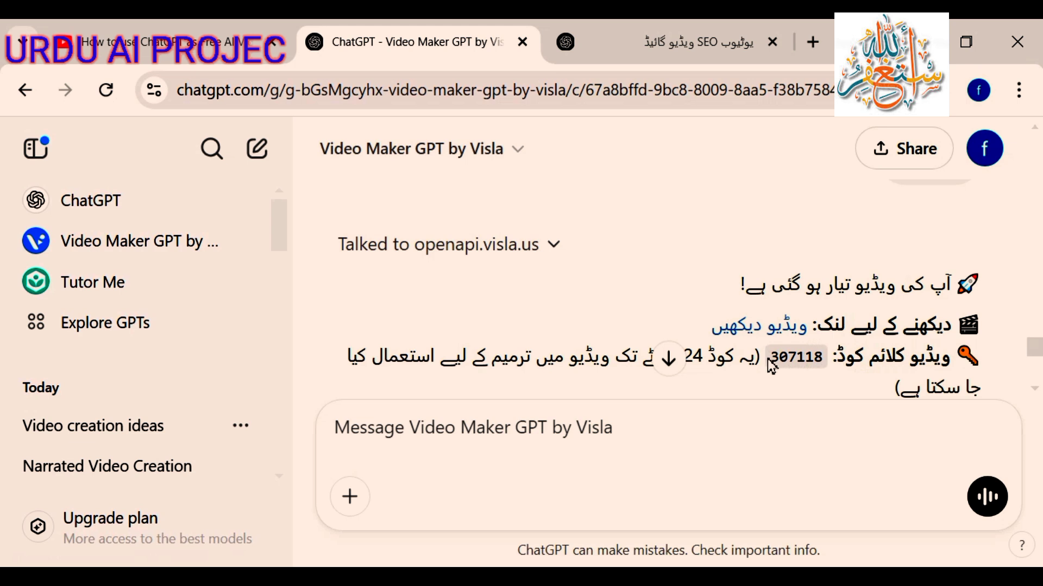
Step: Copy the video claim code from the GPT's reply
{"action": "left_click_drag", "start_coordinate": [771, 364], "coordinate": [815, 362]}
{"action": "key", "text": "ctrl+c"}
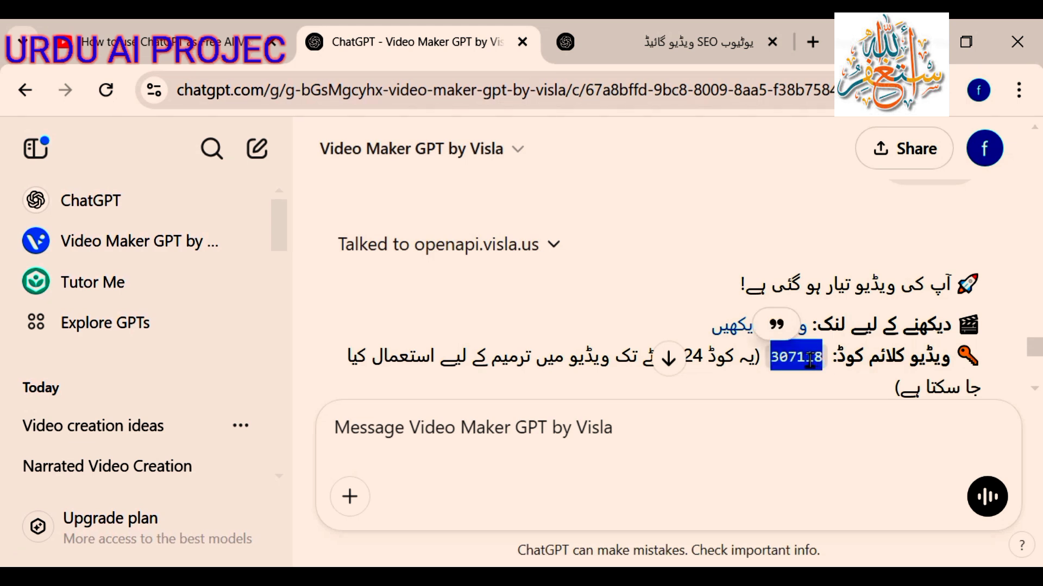
{"action": "right_click", "coordinate": [809, 361]}
{"action": "left_click", "coordinate": [593, 133]}
{"action": "left_click", "coordinate": [807, 402]}
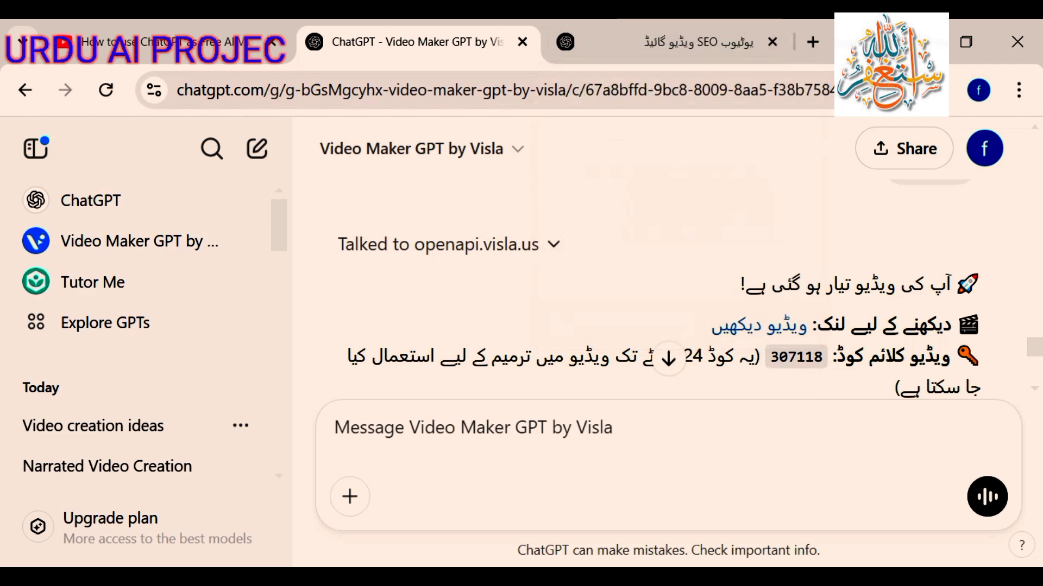
Step: Uncover the desktop by moving the browser window aside, then create and open a new Rich Text Document there
{"action": "left_click_drag", "start_coordinate": [857, 42], "coordinate": [802, 415]}
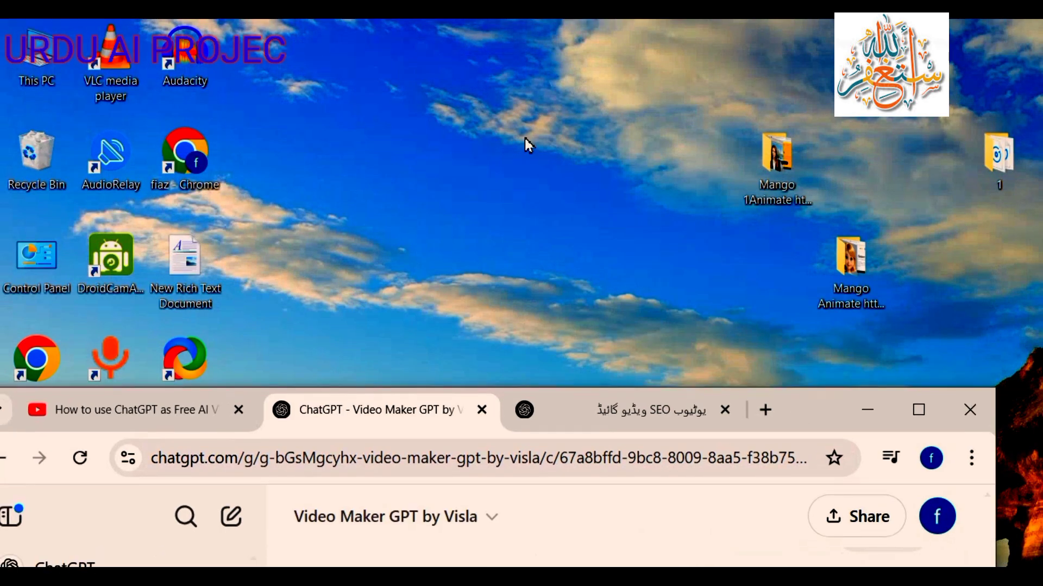
{"action": "left_click", "coordinate": [471, 97]}
{"action": "right_click", "coordinate": [470, 97]}
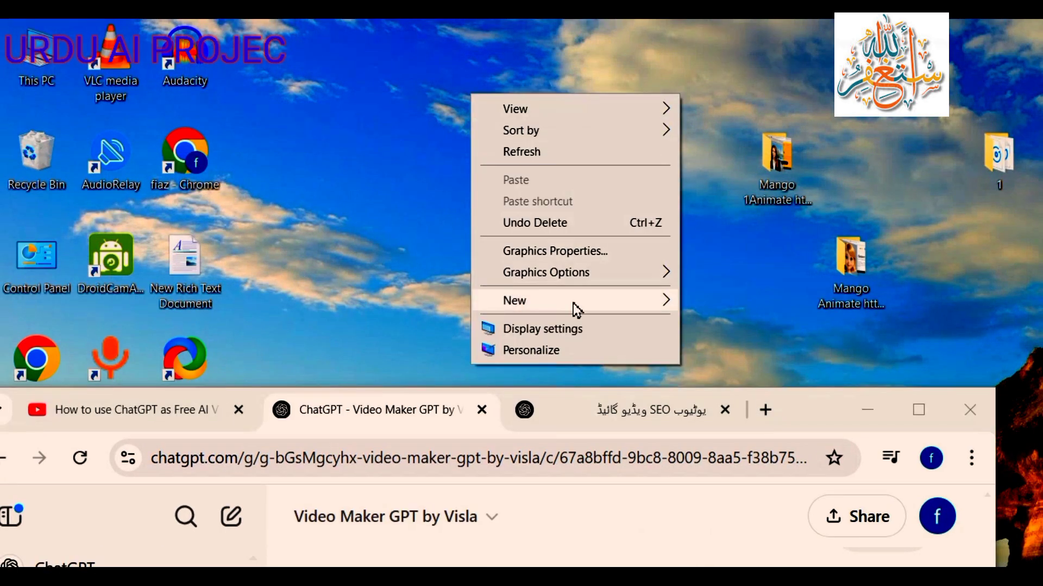
{"action": "mouse_move", "coordinate": [572, 305]}
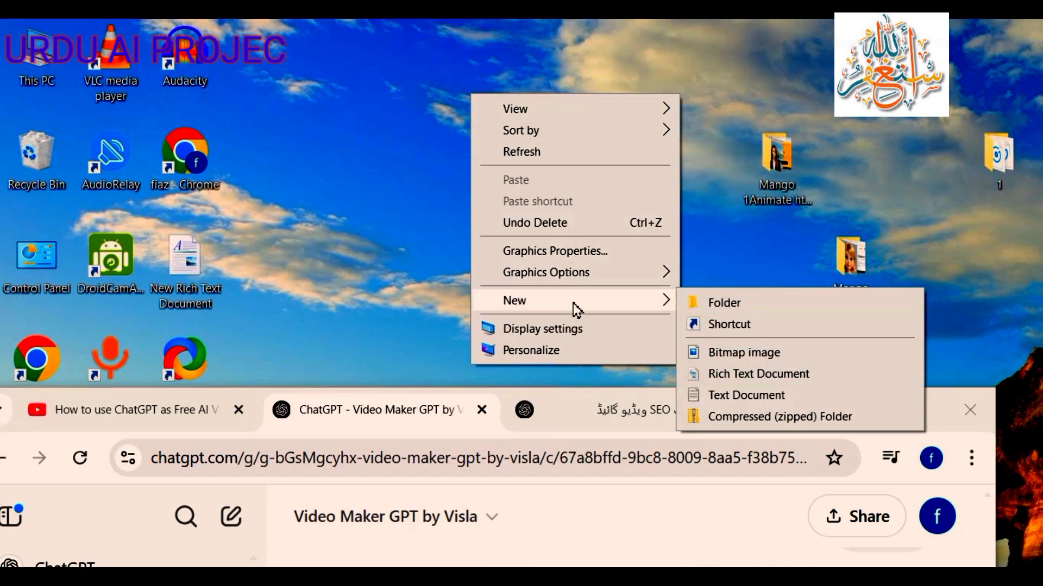
{"action": "left_click", "coordinate": [729, 374]}
{"action": "left_click", "coordinate": [478, 158]}
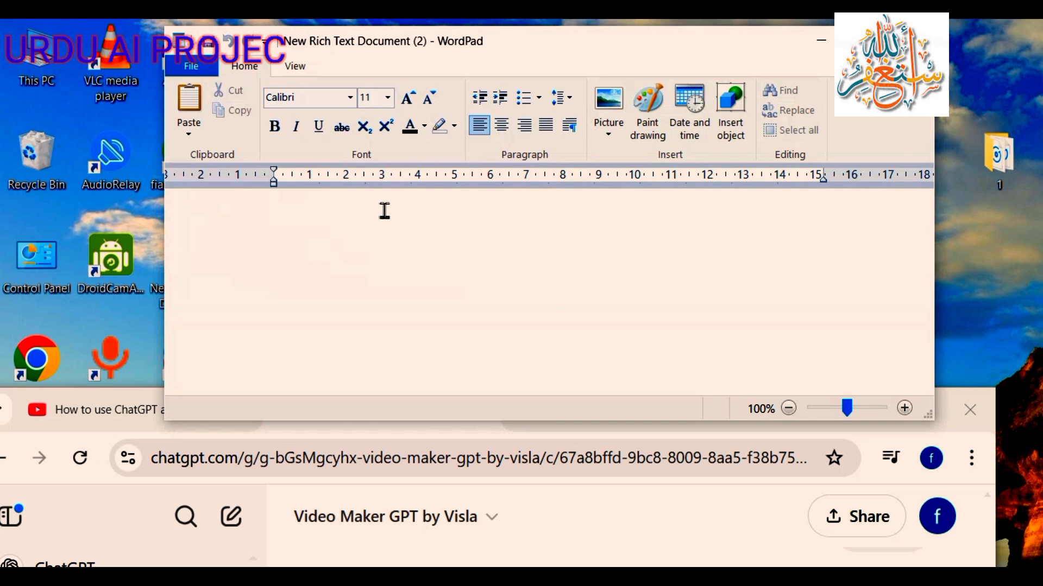
Step: Store the copied video claim code in the new WordPad document and close it
{"action": "right_click", "coordinate": [384, 211]}
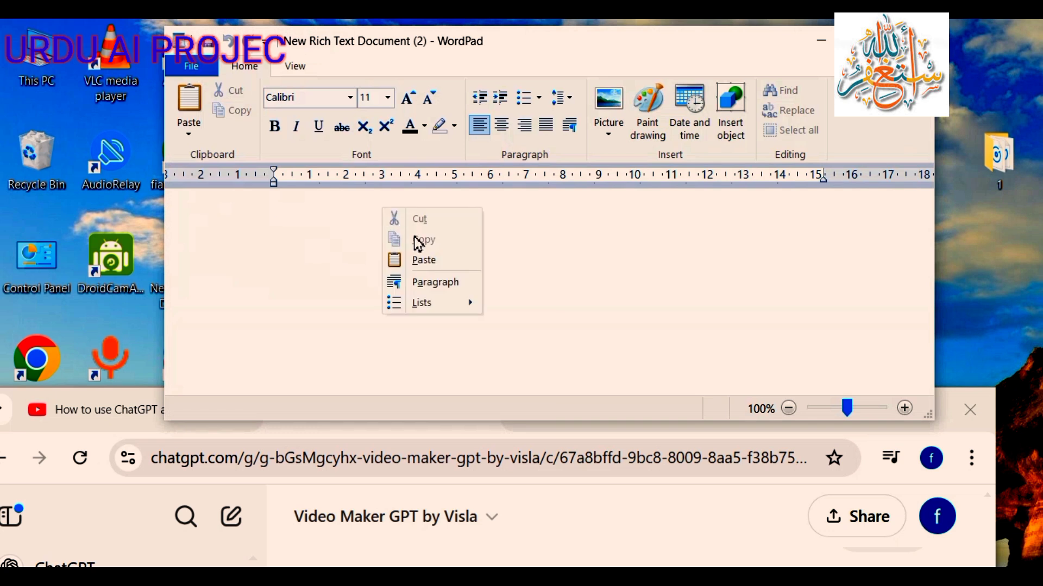
{"action": "left_click", "coordinate": [424, 262]}
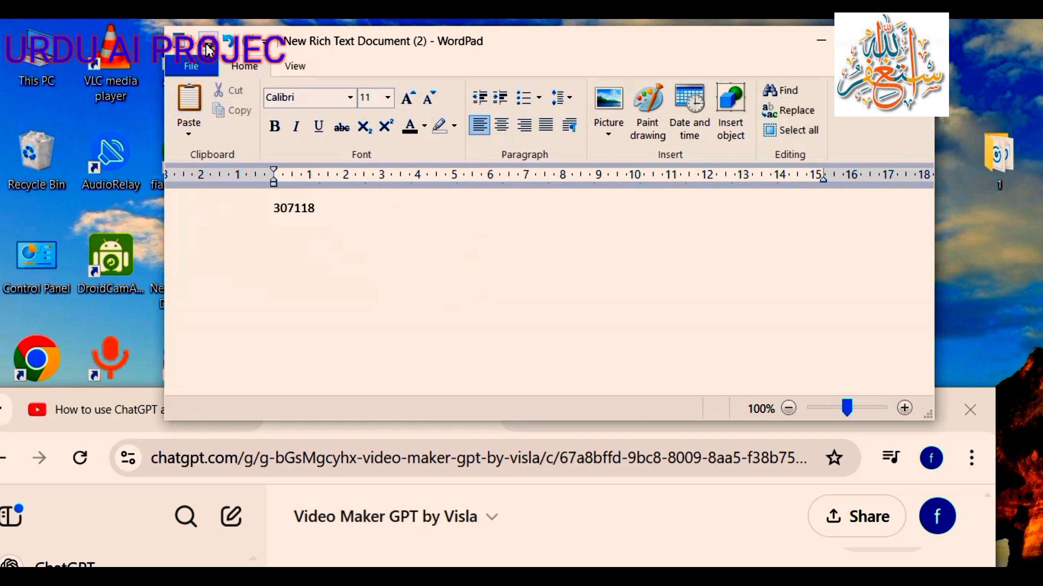
{"action": "left_click", "coordinate": [924, 41]}
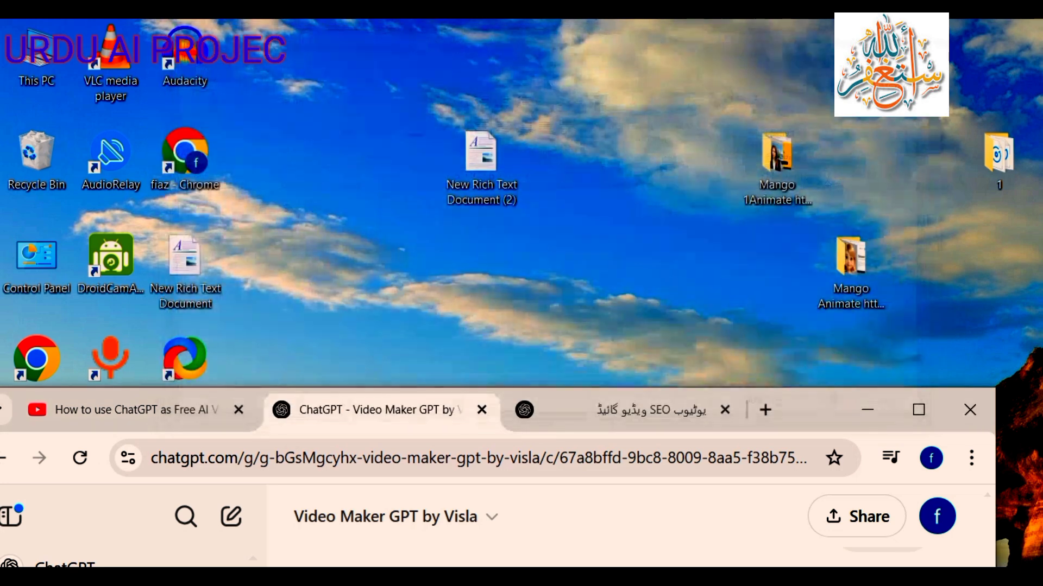
Step: Restore the browser window, open the video link in the GPT's reply and play the video on its Visla project page
{"action": "double_click", "coordinate": [836, 411]}
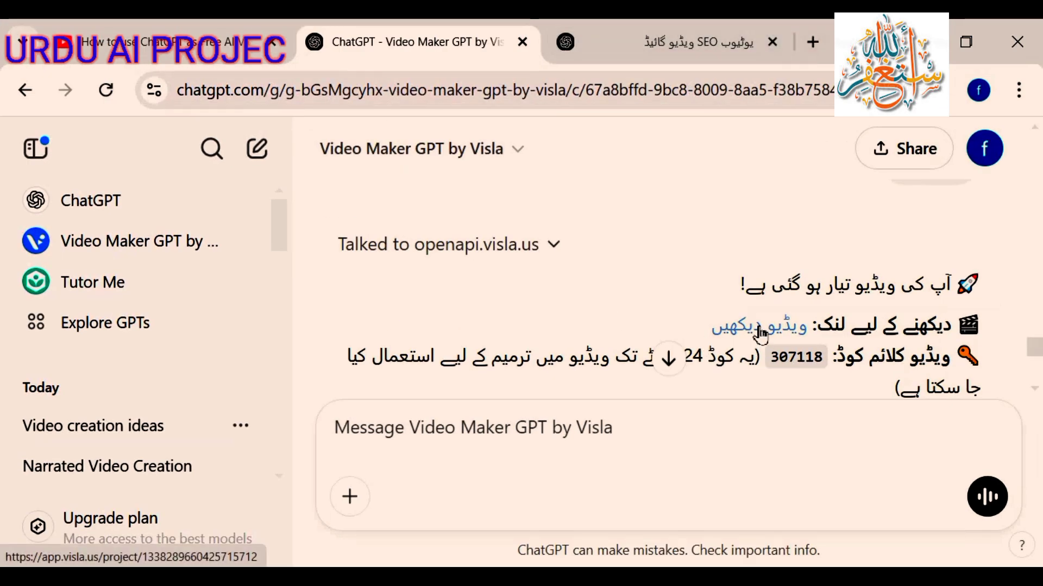
{"action": "left_click", "coordinate": [762, 333]}
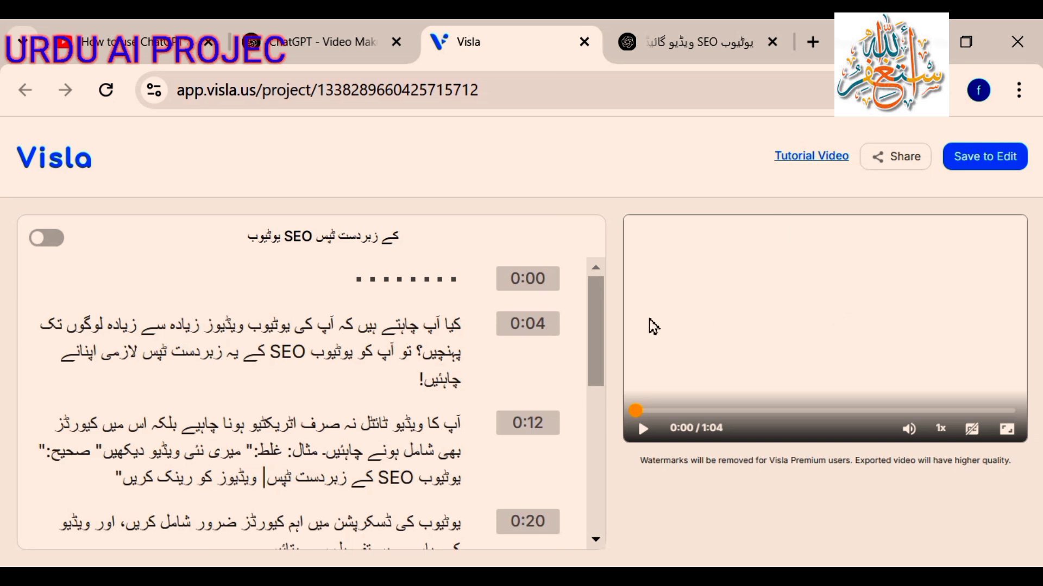
{"action": "left_click", "coordinate": [643, 430]}
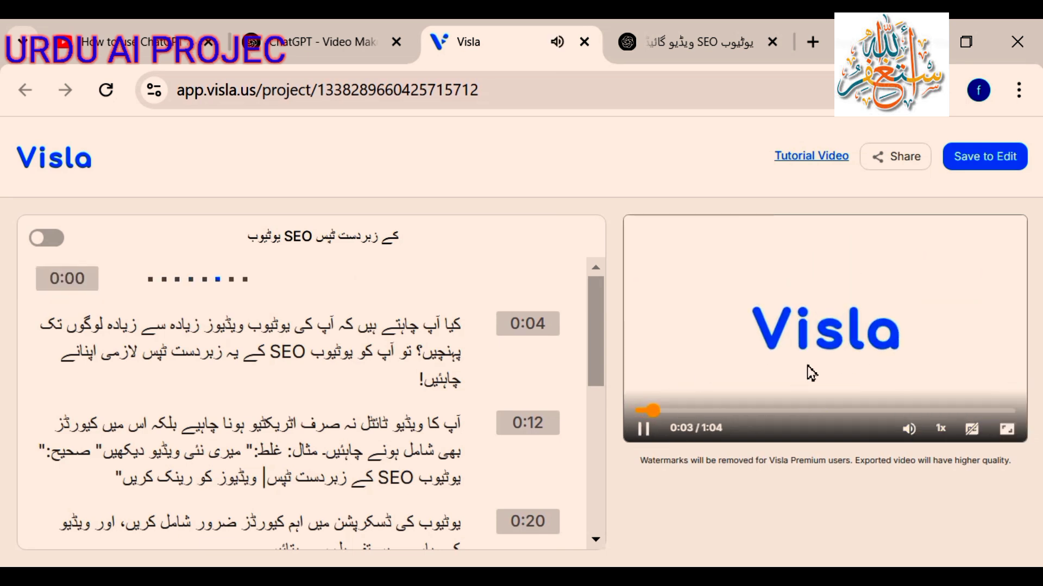
{"action": "mouse_move", "coordinate": [911, 435]}
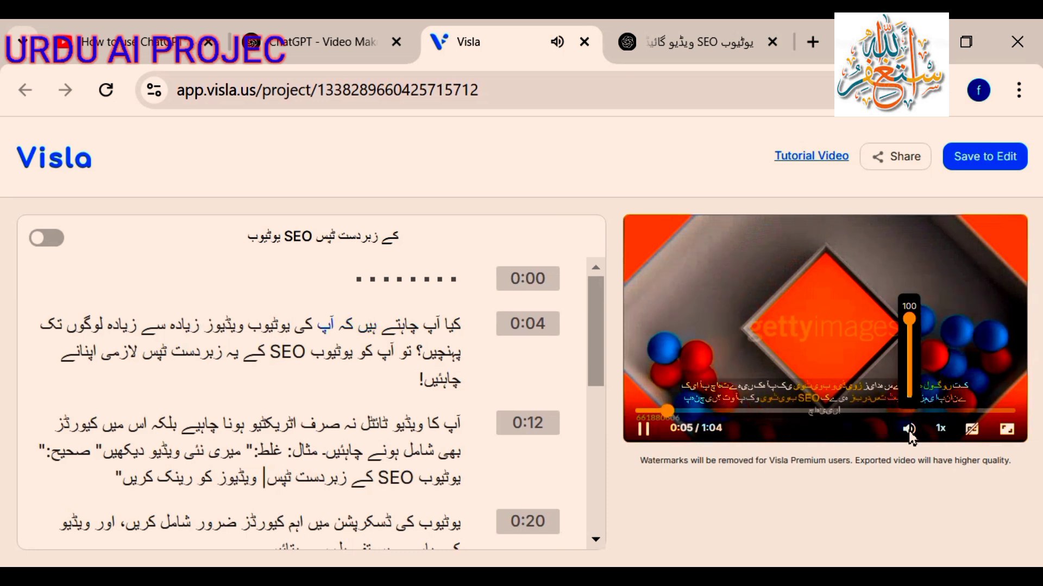